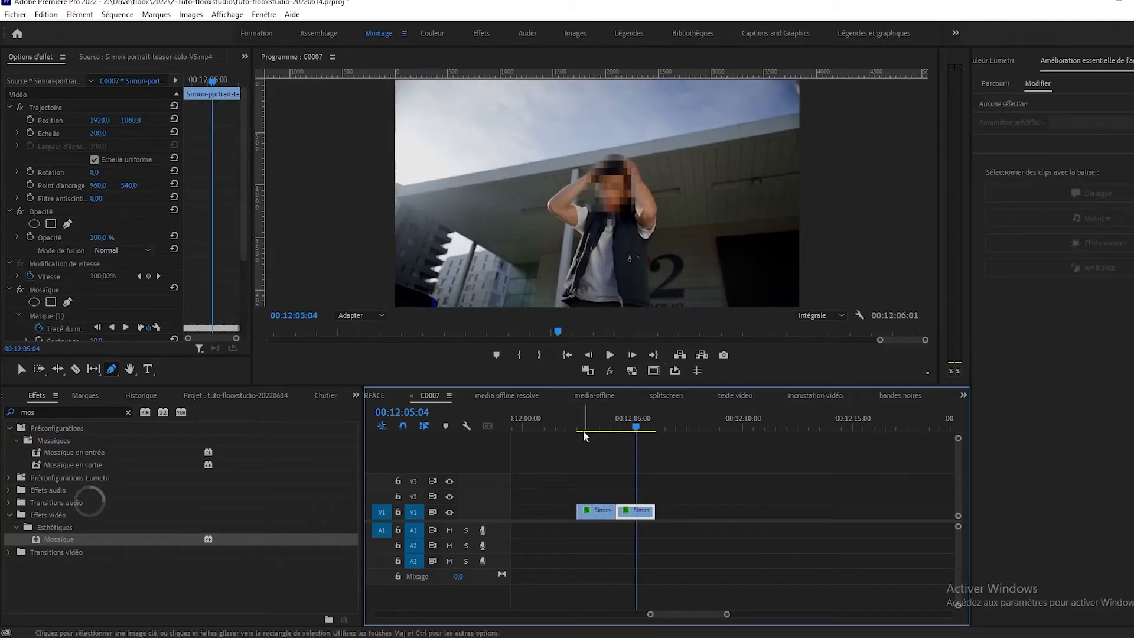
Duplicate the second clip on V1 to an empty area around 00:12:10:00 and move the playhead onto the copy
{"action": "key", "text": "v"}
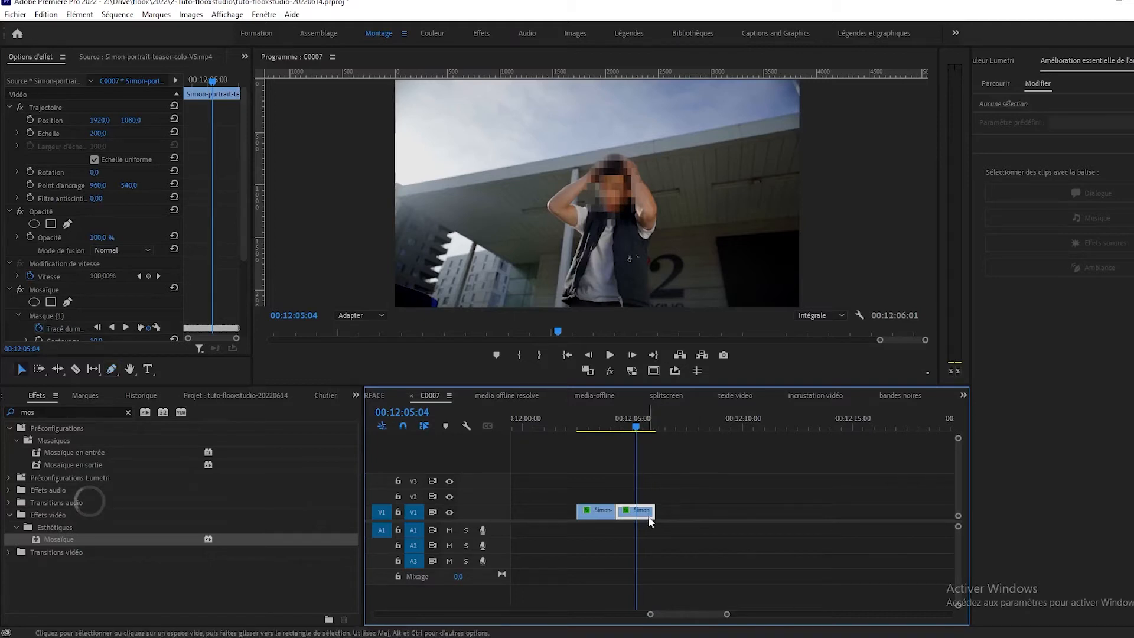
{"action": "left_click_drag", "start_coordinate": [633, 514], "coordinate": [735, 511]}
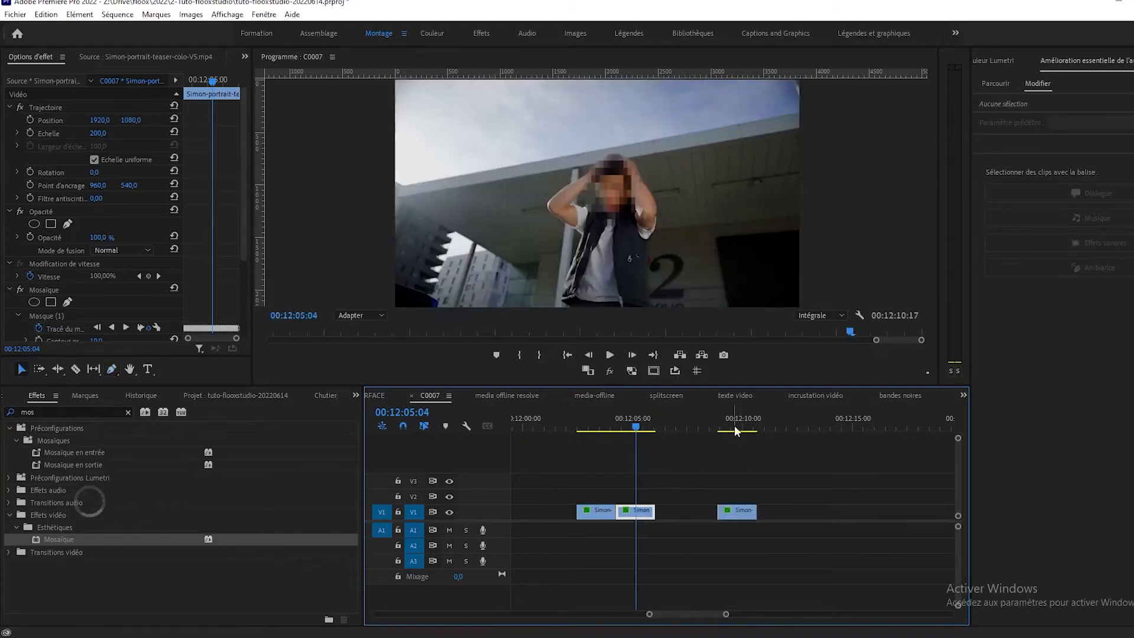
{"action": "left_click", "coordinate": [736, 421]}
Delete the Mosaïque effect from the duplicated clip and place the playhead near the clip's beginning at 00:12:09:02
{"action": "left_click", "coordinate": [735, 512]}
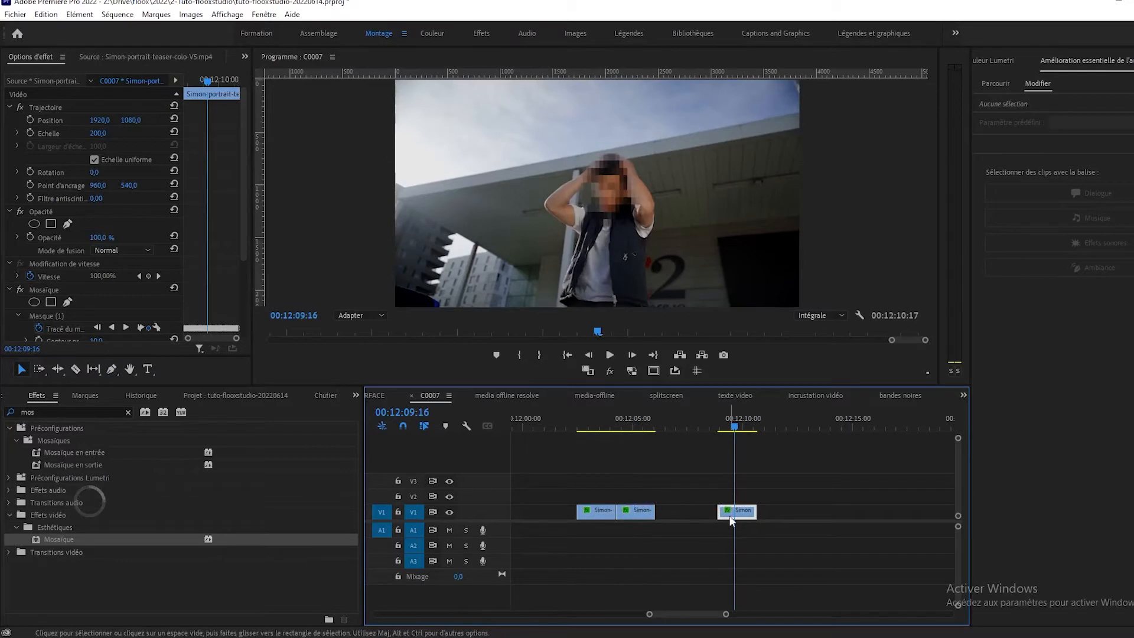
{"action": "left_click", "coordinate": [40, 291]}
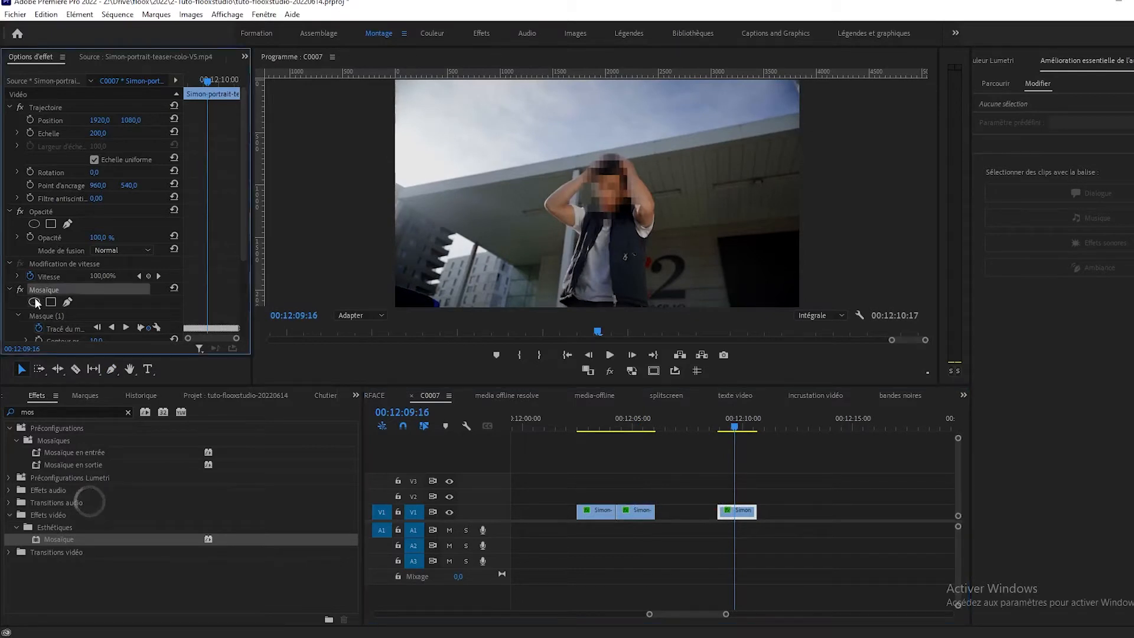
{"action": "key", "text": "Delete"}
{"action": "left_click", "coordinate": [721, 420]}
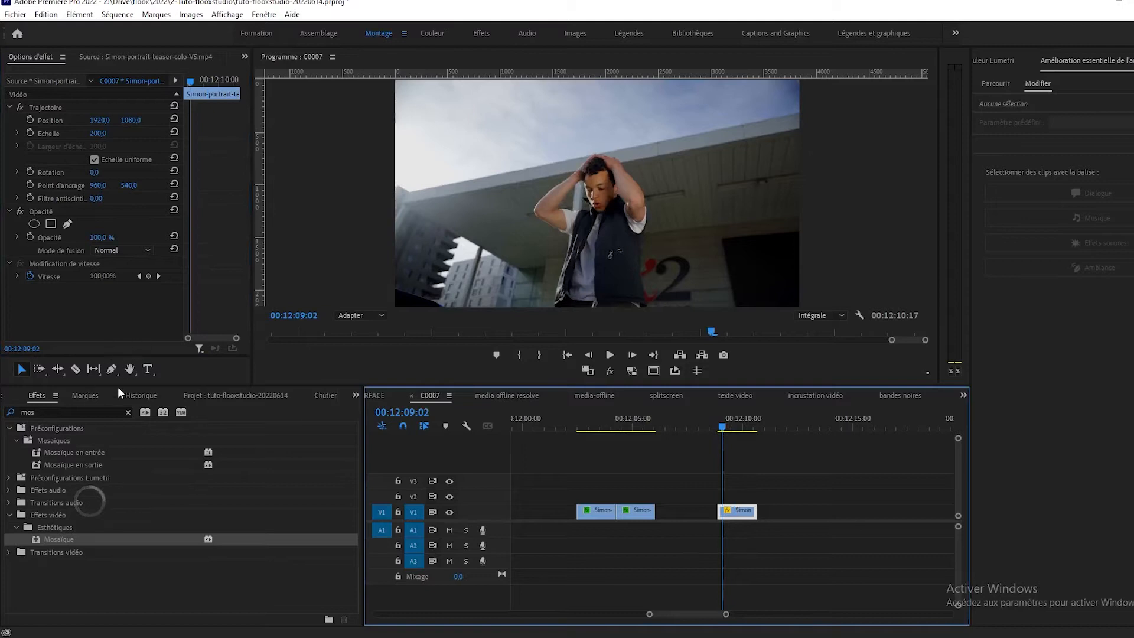
Search the effects for "mosa", apply the Mosaïque video effect to the duplicated clip, and play it to 00:12:09:17
{"action": "left_click", "coordinate": [127, 413]}
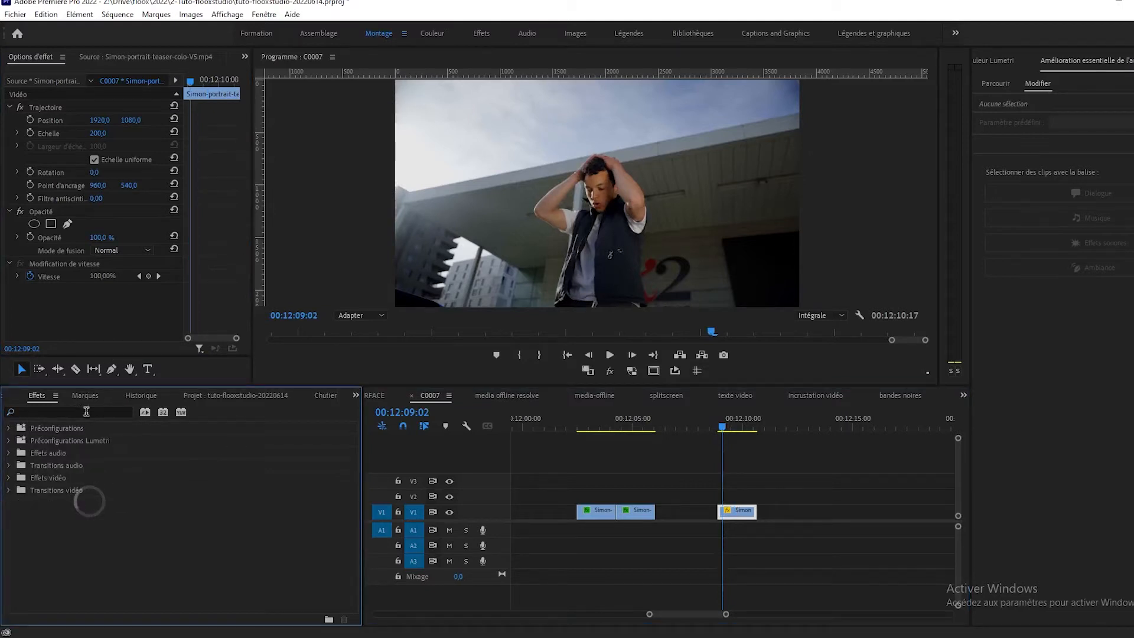
{"action": "left_click", "coordinate": [87, 411]}
{"action": "type", "text": "mosai"}
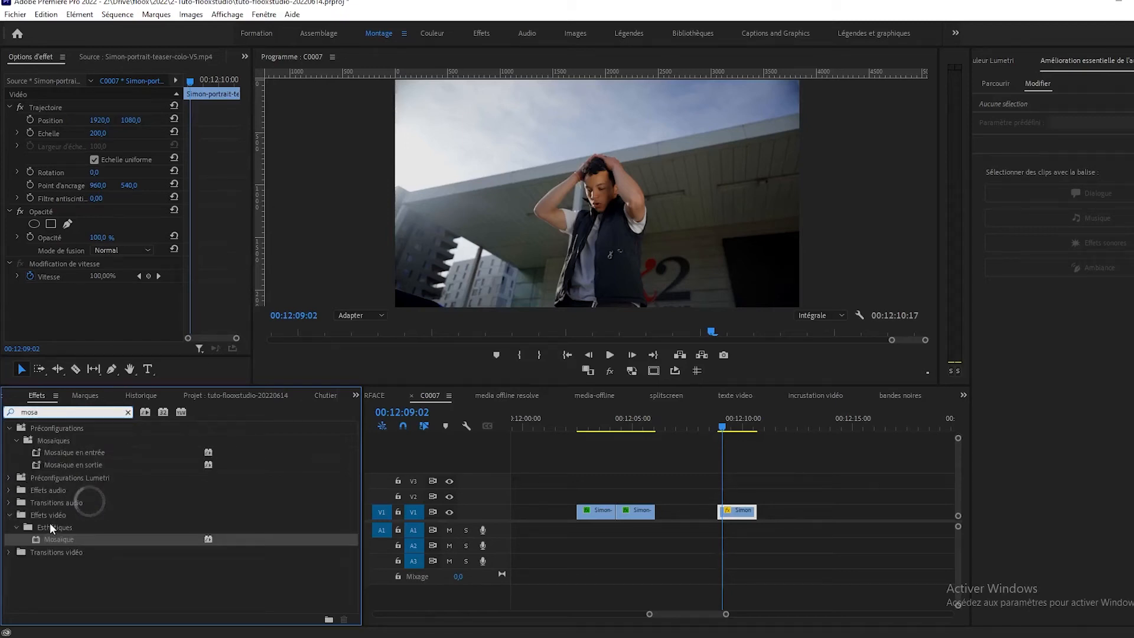
{"action": "left_click_drag", "start_coordinate": [40, 540], "coordinate": [753, 513]}
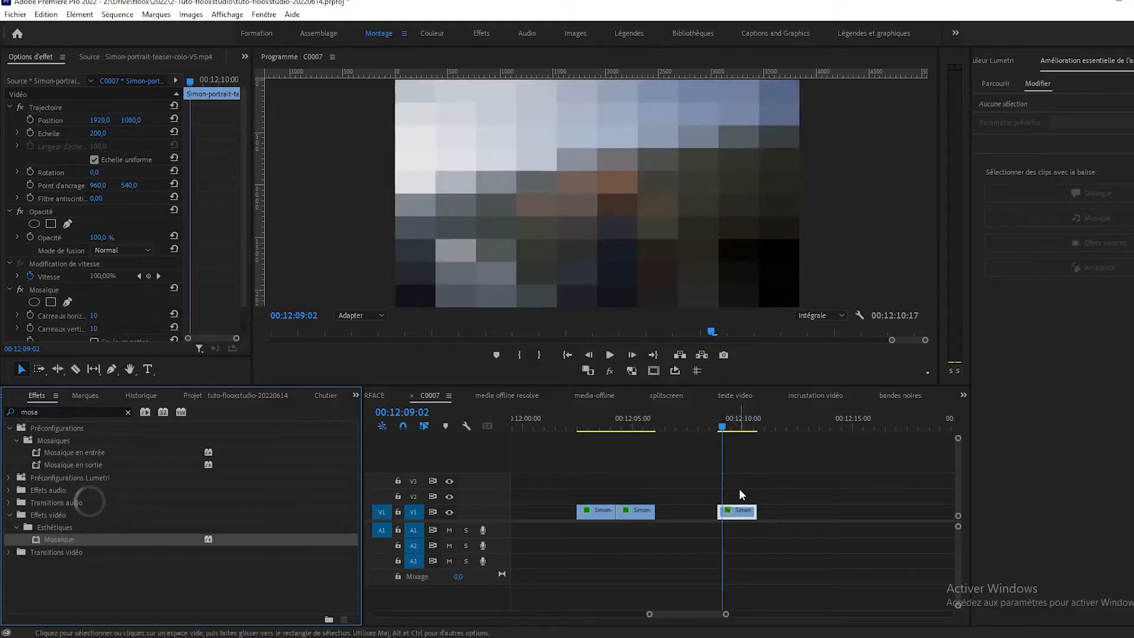
{"action": "key", "text": "space"}
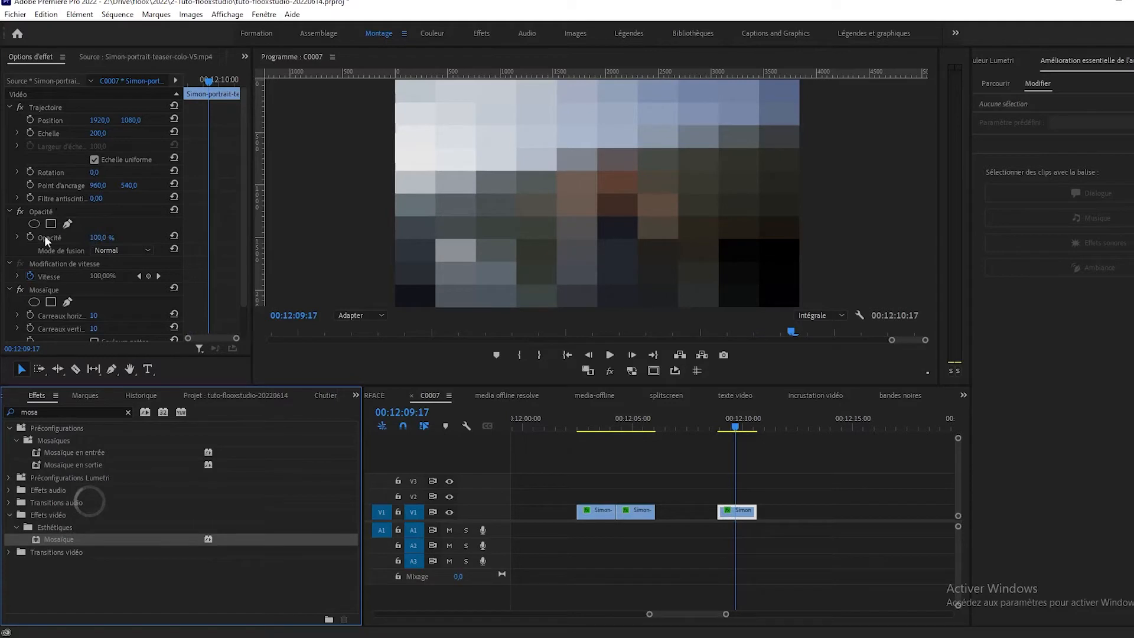
Add an elliptical mask to the duplicated clip's Mosaïque effect
{"action": "left_click", "coordinate": [41, 55]}
{"action": "left_click", "coordinate": [738, 512]}
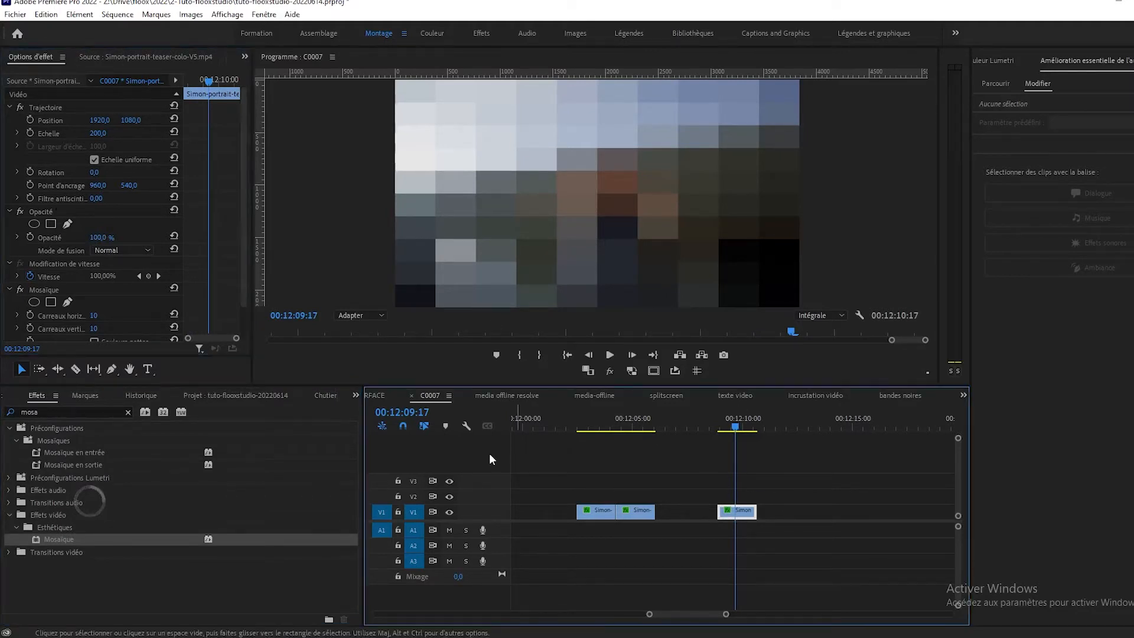
{"action": "scroll", "coordinate": [74, 245], "scroll_direction": "down", "scroll_amount": 2}
{"action": "left_click", "coordinate": [54, 258]}
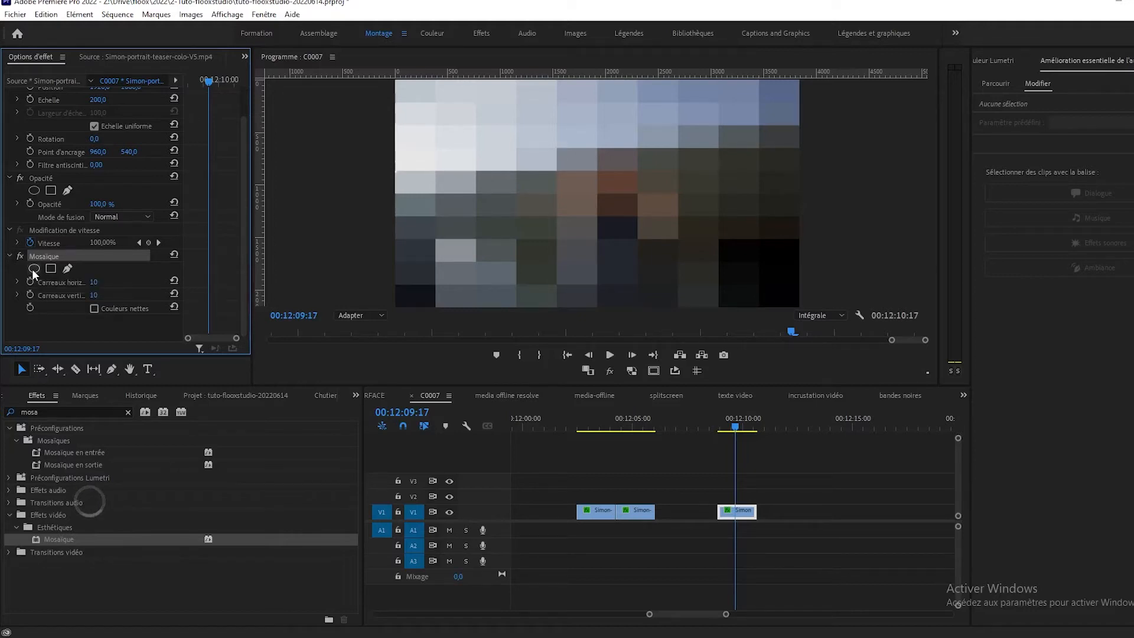
{"action": "left_click", "coordinate": [32, 268]}
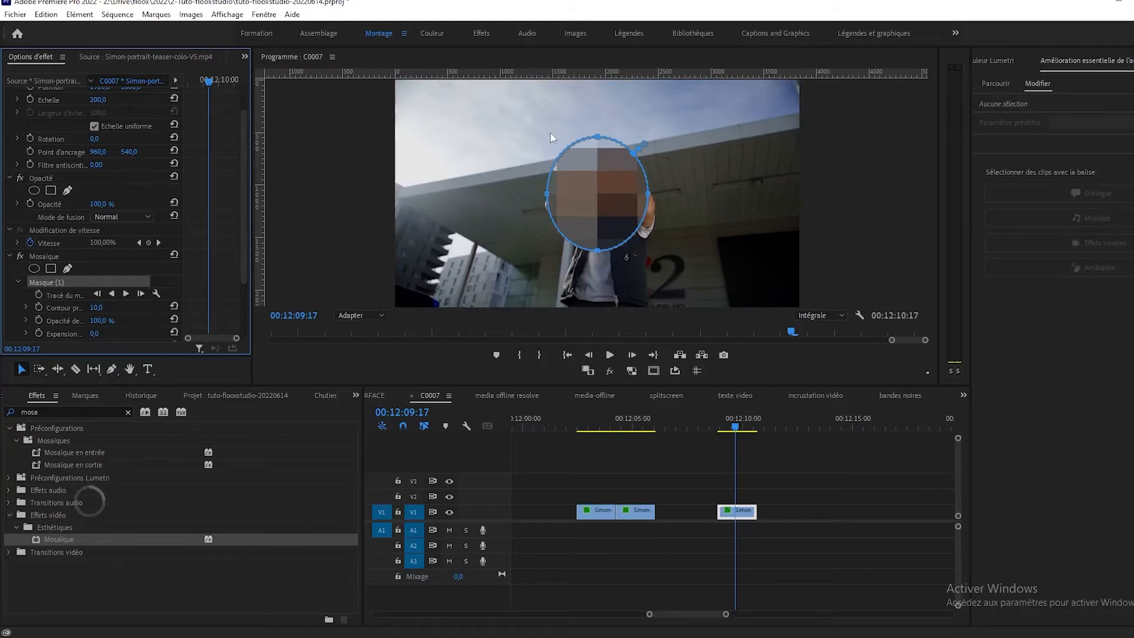
Narrow and shorten the elliptical mask and position it over the subject's face
{"action": "left_click", "coordinate": [600, 253]}
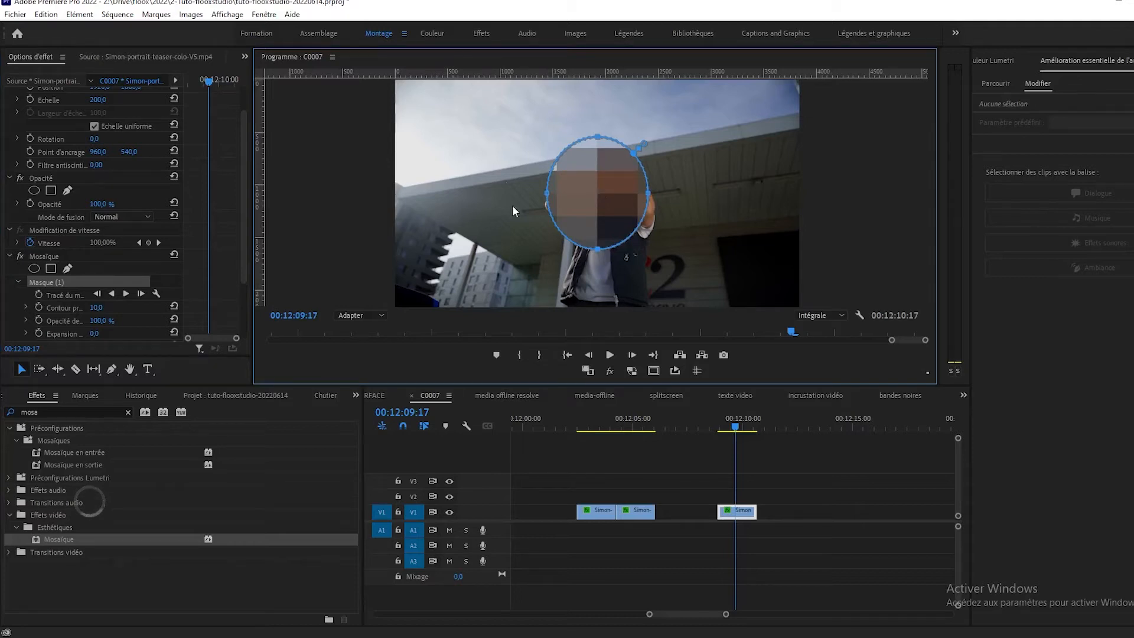
{"action": "mouse_move", "coordinate": [604, 201]}
{"action": "left_mouse_down"}
{"action": "mouse_move", "coordinate": [618, 192]}
{"action": "mouse_move", "coordinate": [583, 156]}
{"action": "mouse_move", "coordinate": [619, 203]}
{"action": "mouse_move", "coordinate": [608, 202]}
{"action": "mouse_move", "coordinate": [643, 196]}
{"action": "mouse_move", "coordinate": [624, 195]}
{"action": "left_mouse_up"}
{"action": "left_click_drag", "start_coordinate": [548, 203], "coordinate": [604, 204]}
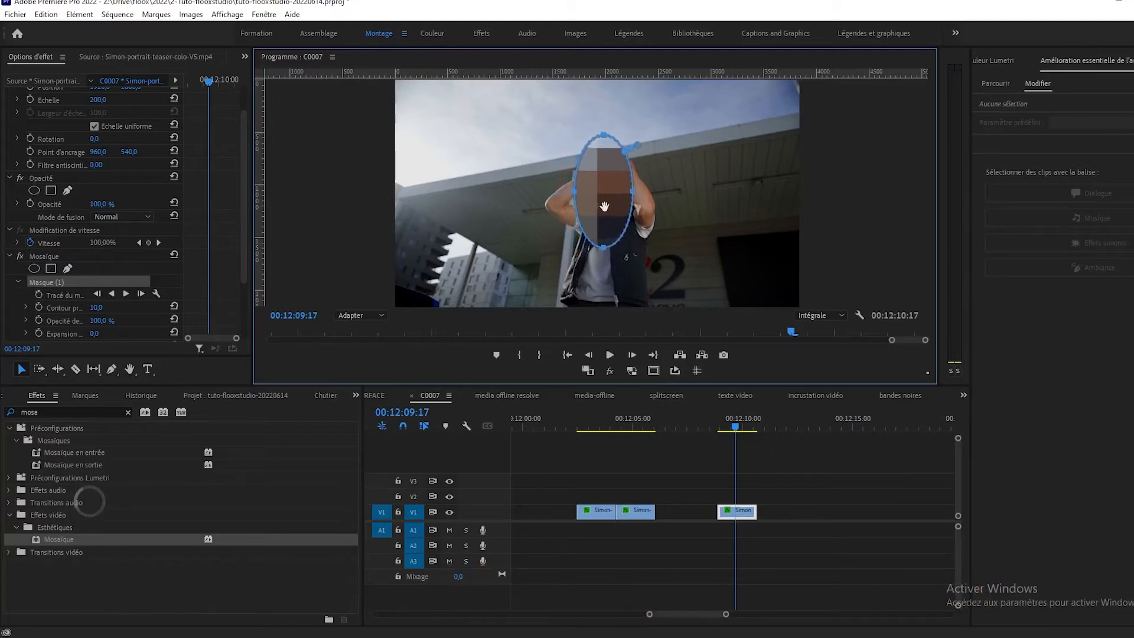
{"action": "left_click_drag", "start_coordinate": [605, 248], "coordinate": [605, 214]}
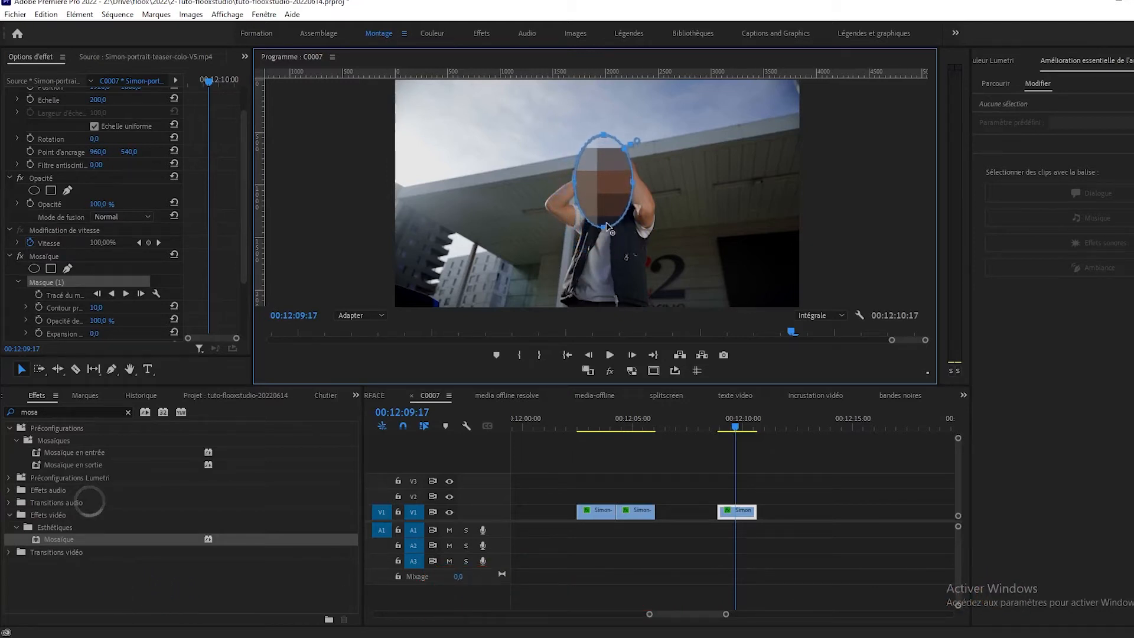
{"action": "left_click_drag", "start_coordinate": [605, 134], "coordinate": [605, 144]}
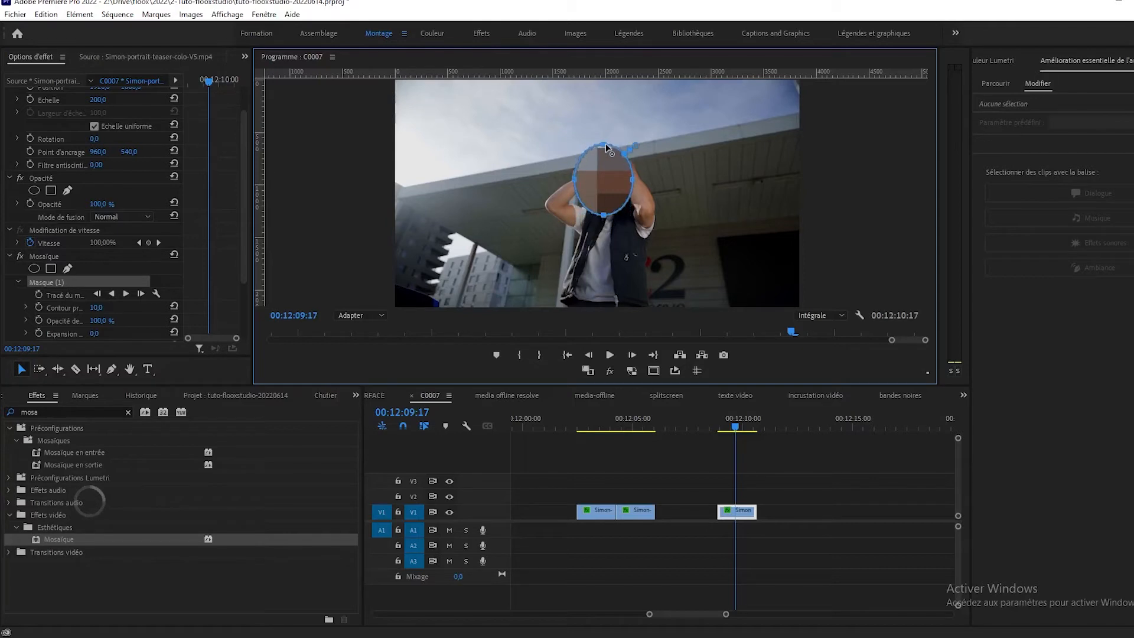
{"action": "left_click_drag", "start_coordinate": [589, 190], "coordinate": [591, 193]}
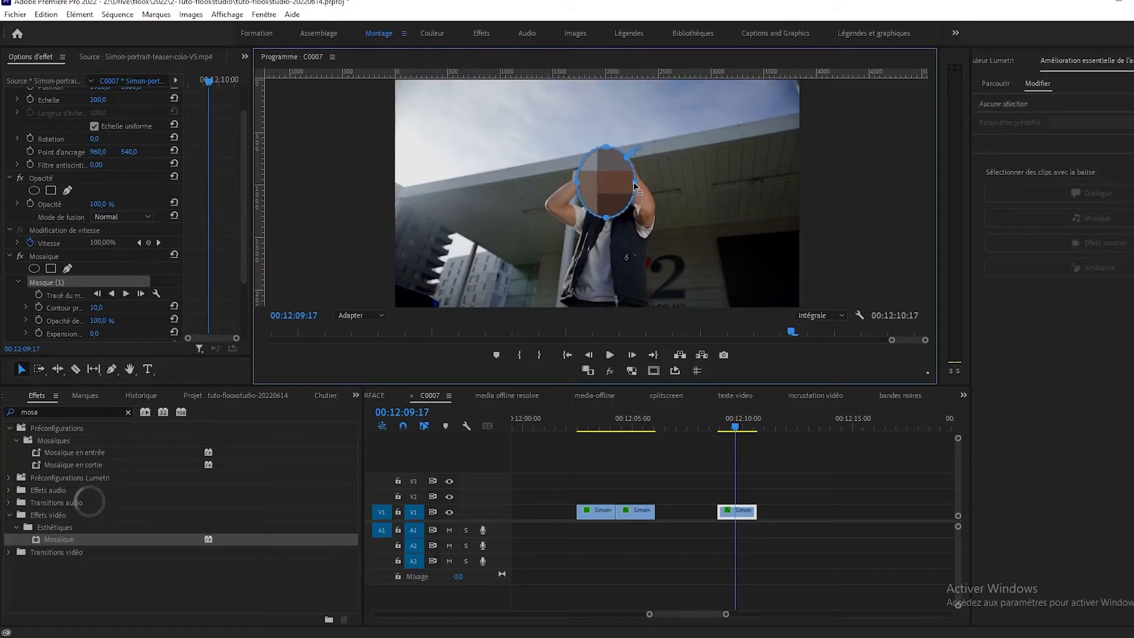
{"action": "left_click_drag", "start_coordinate": [578, 188], "coordinate": [607, 180]}
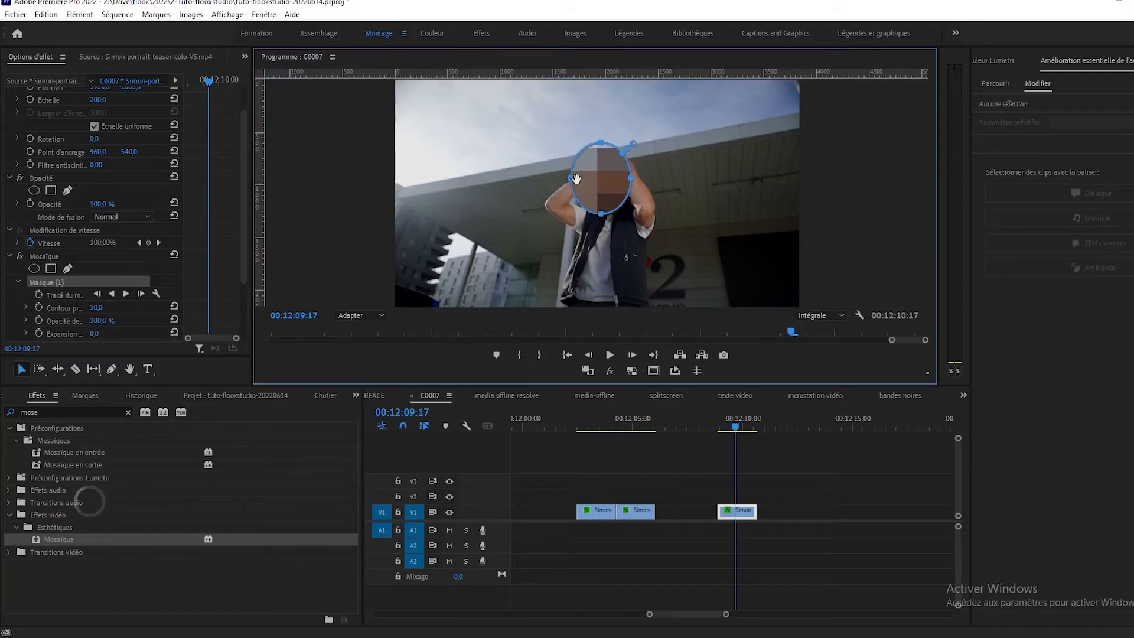
Magnify the Program monitor preview to 50 % and step back three frames to 00:12:09:14
{"action": "left_click", "coordinate": [368, 314]}
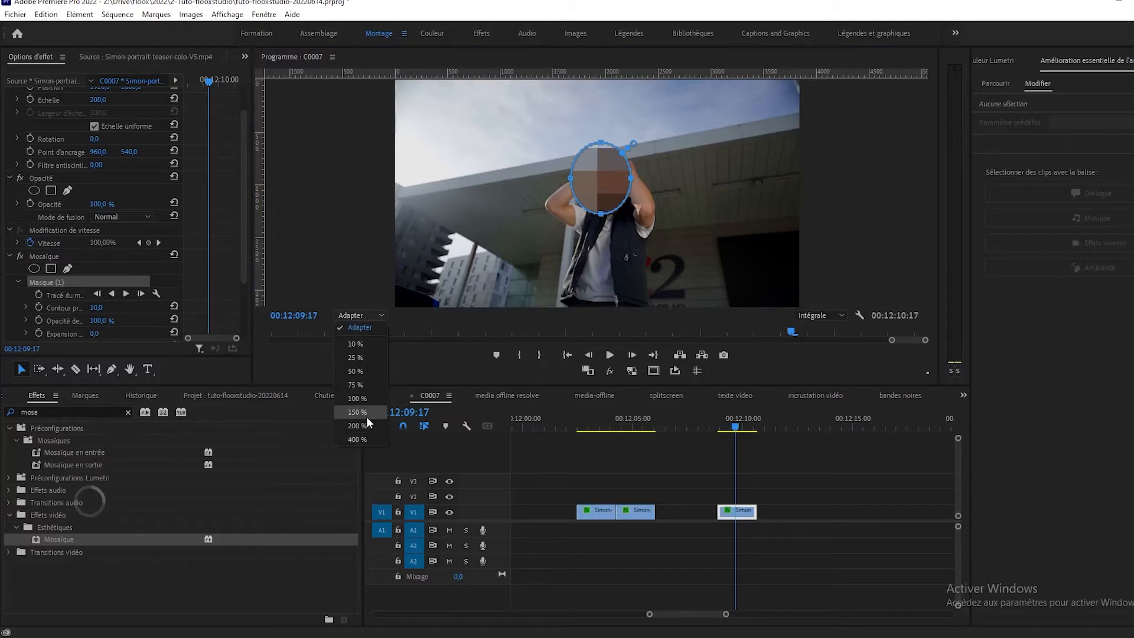
{"action": "left_click", "coordinate": [366, 424]}
{"action": "left_click", "coordinate": [358, 316]}
{"action": "left_click", "coordinate": [361, 395]}
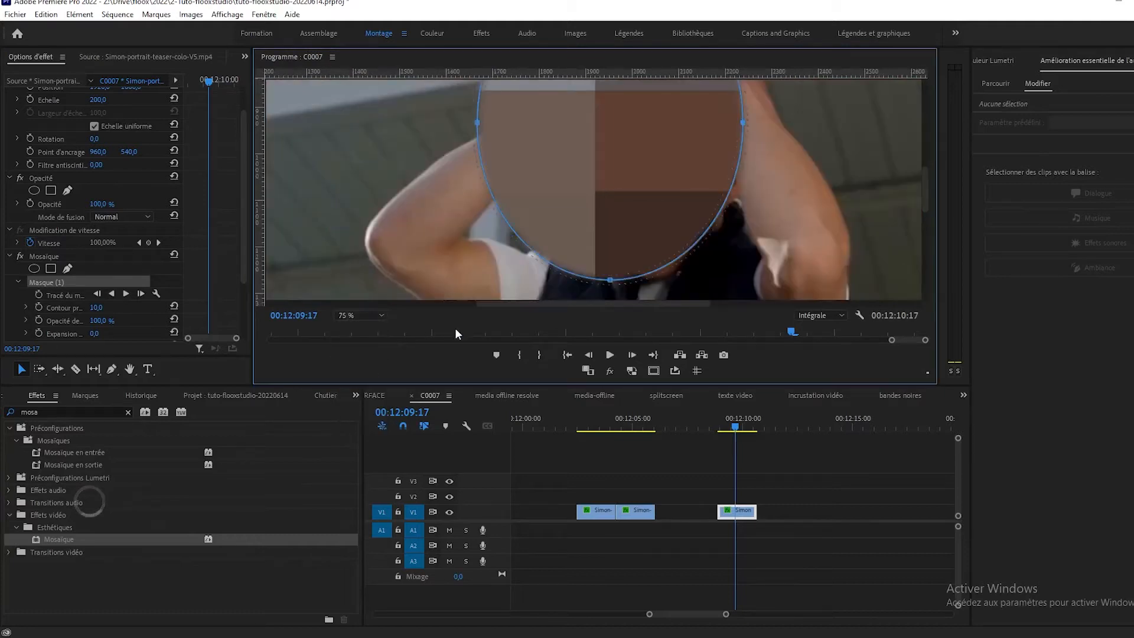
{"action": "left_click", "coordinate": [360, 316]}
{"action": "left_click", "coordinate": [366, 368]}
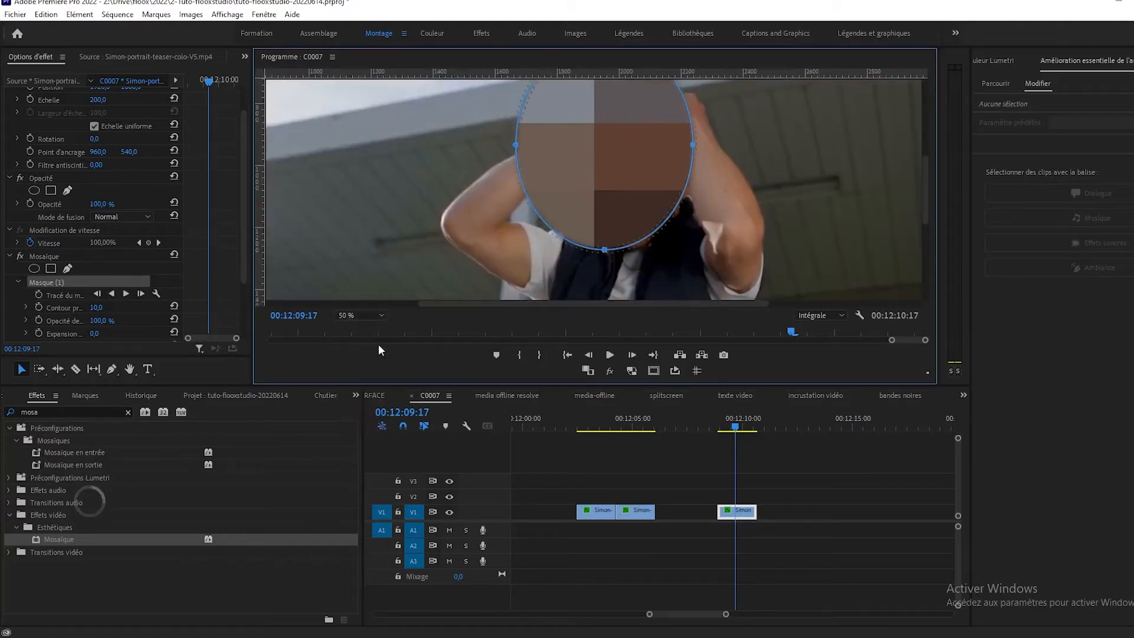
{"action": "key", "text": "Left"}
{"action": "key", "text": "Left"}
{"action": "key", "text": "Left"}
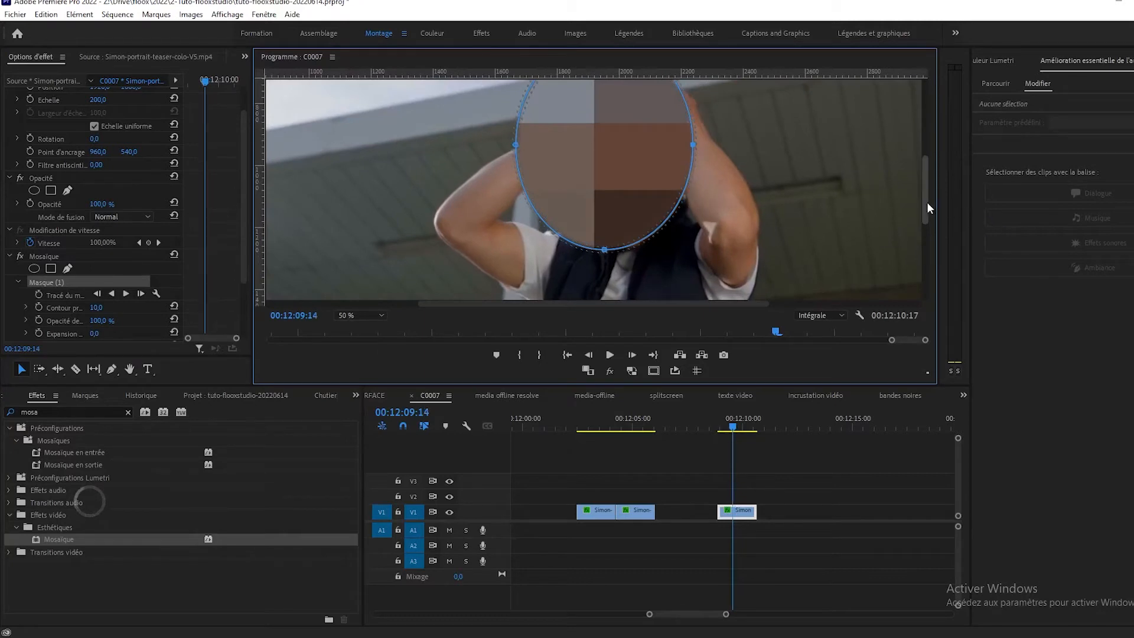
Enlarge the Program monitor and refit the elliptical mask more tightly around the subject's face at 00:12:09:14
{"action": "left_click_drag", "start_coordinate": [927, 202], "coordinate": [927, 194]}
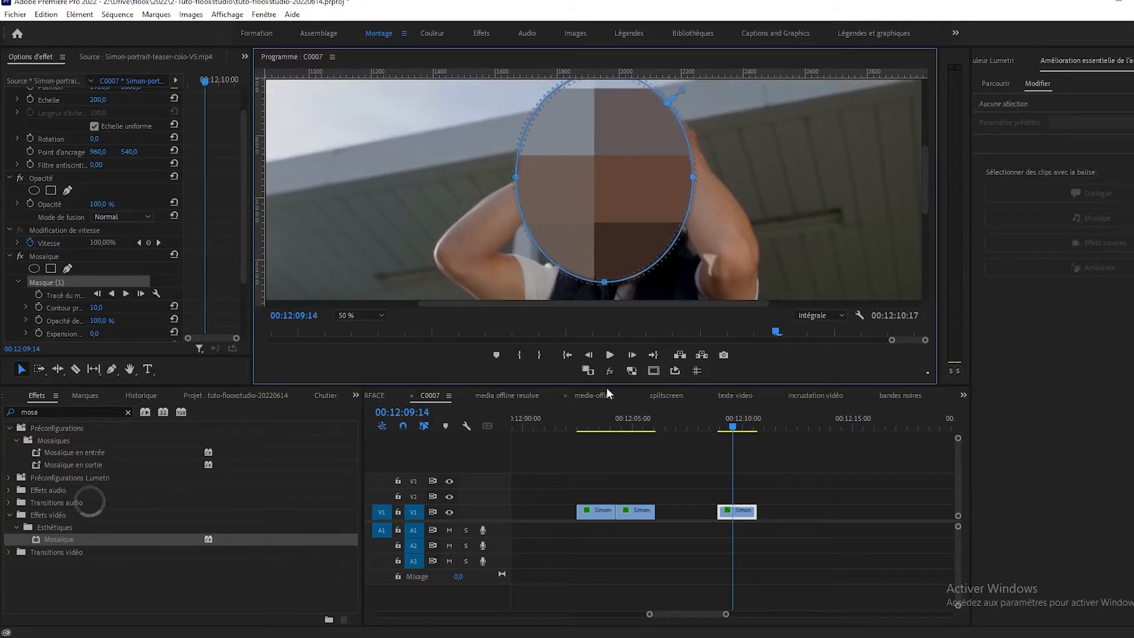
{"action": "left_click_drag", "start_coordinate": [610, 381], "coordinate": [565, 630]}
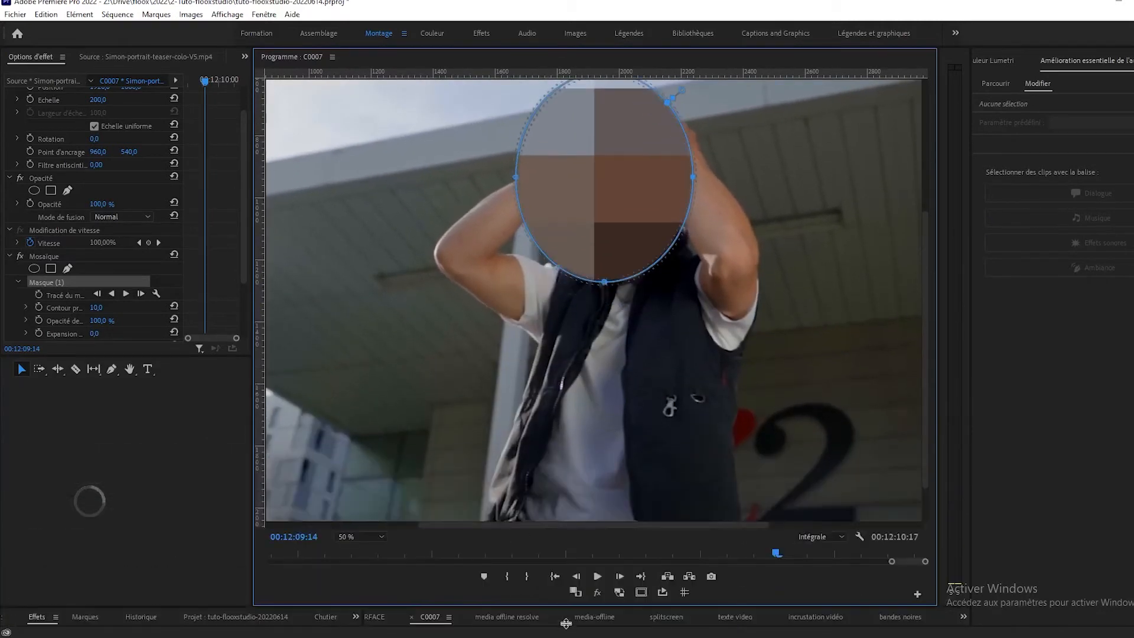
{"action": "left_click_drag", "start_coordinate": [926, 332], "coordinate": [933, 263]}
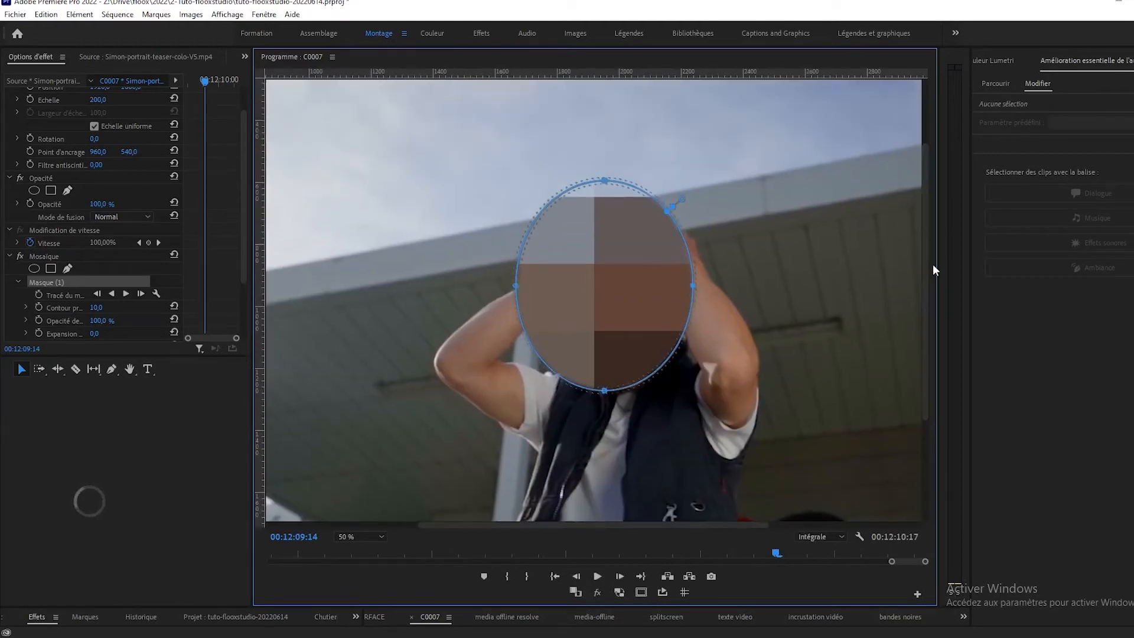
{"action": "mouse_move", "coordinate": [587, 281]}
{"action": "left_mouse_down"}
{"action": "mouse_move", "coordinate": [612, 286]}
{"action": "mouse_move", "coordinate": [590, 297]}
{"action": "left_mouse_up"}
{"action": "left_click_drag", "start_coordinate": [699, 298], "coordinate": [690, 304]}
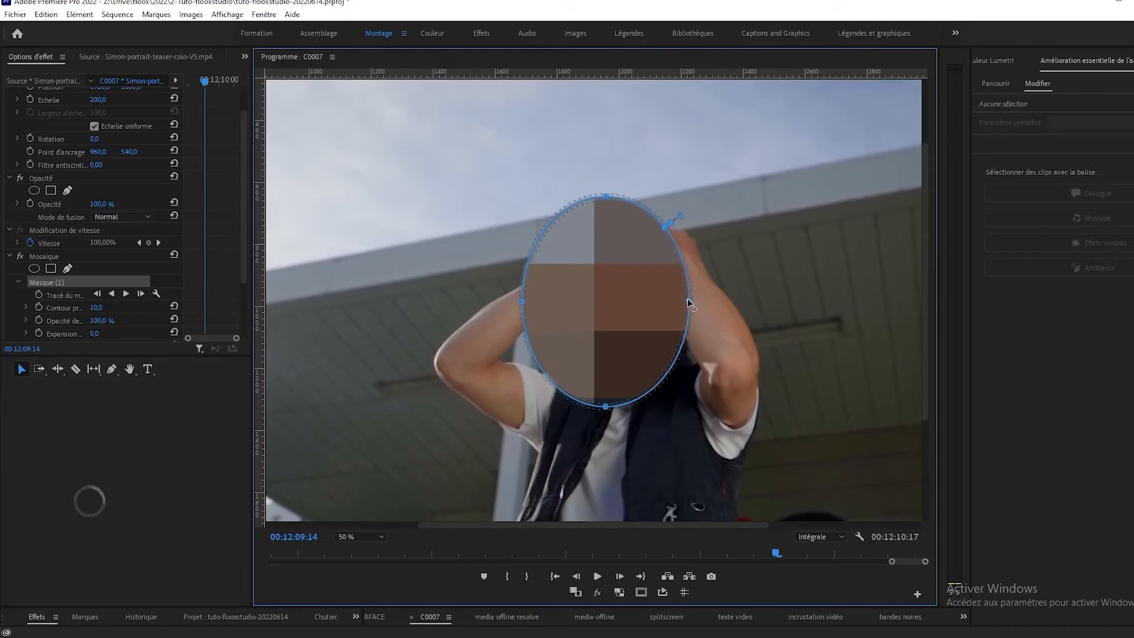
{"action": "left_click_drag", "start_coordinate": [607, 407], "coordinate": [610, 372]}
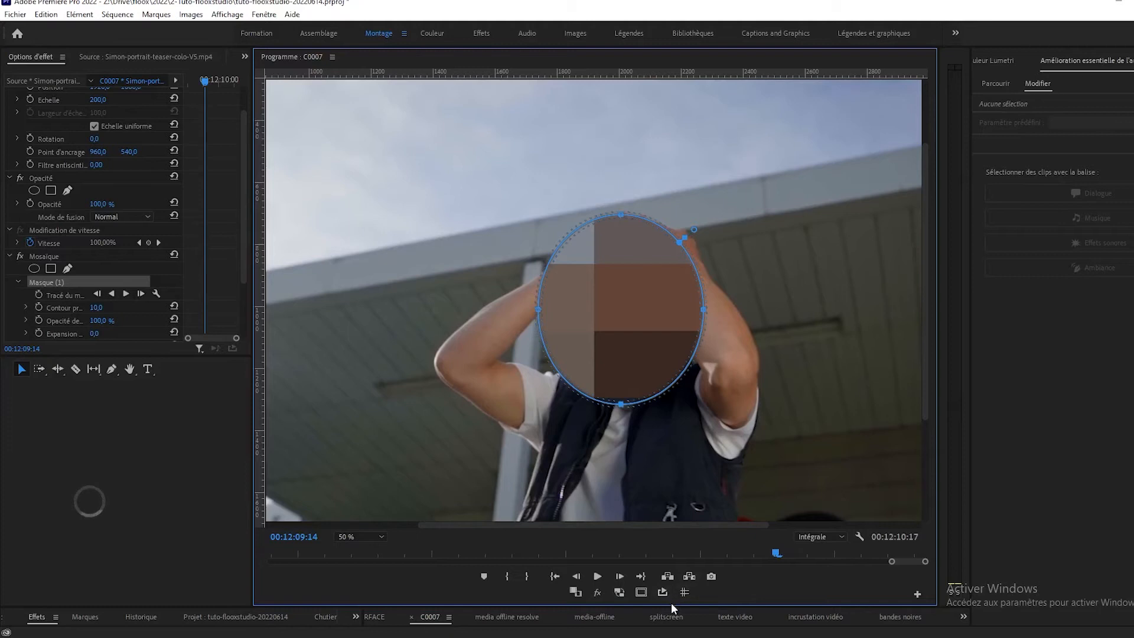
Bring the timeline back into view and, at clip start 00:12:08:22 with the preview set to Adapter, recentre the mask on the face
{"action": "left_click_drag", "start_coordinate": [672, 607], "coordinate": [674, 451]}
{"action": "left_click", "coordinate": [720, 489]}
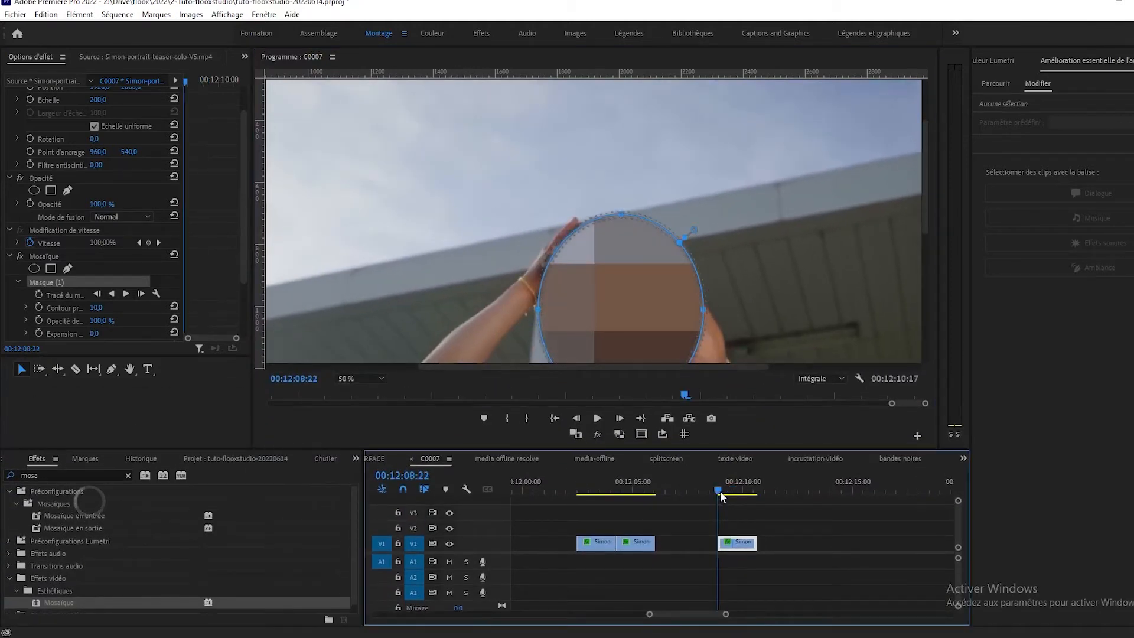
{"action": "left_click", "coordinate": [376, 378]}
{"action": "left_click", "coordinate": [363, 391]}
{"action": "left_click_drag", "start_coordinate": [593, 239], "coordinate": [588, 236]}
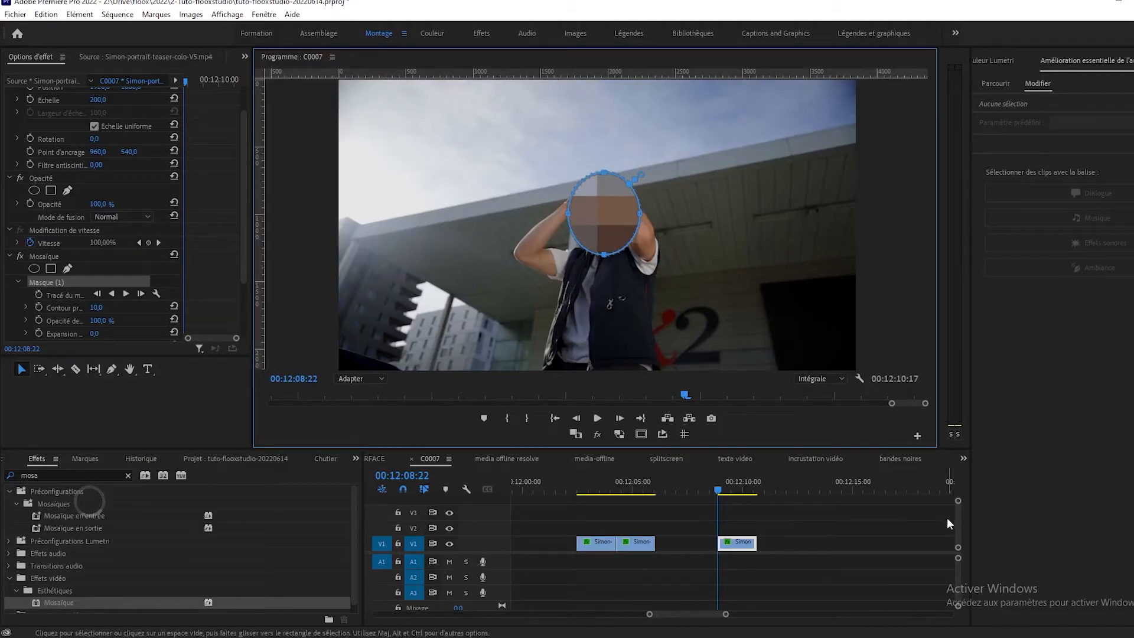
Play the duplicated clip to check how the fixed mosaic mask covers the moving face, and return to its first frame
{"action": "key", "text": "space"}
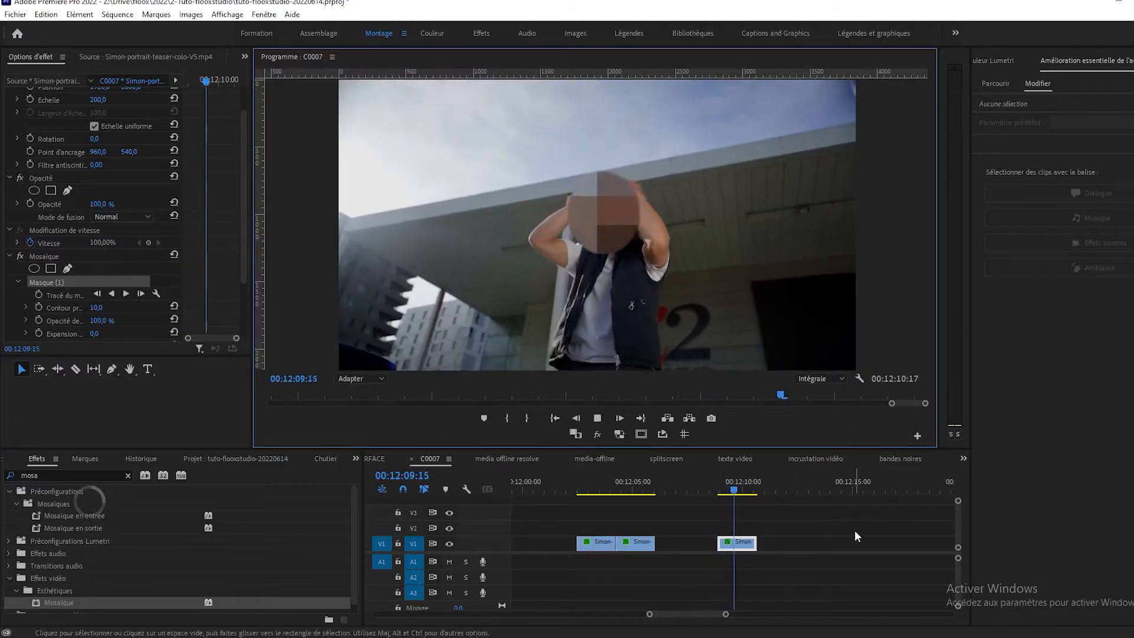
{"action": "left_click_drag", "start_coordinate": [737, 481], "coordinate": [713, 494]}
{"action": "key", "text": "space"}
{"action": "key", "text": "space"}
{"action": "key", "text": "space"}
{"action": "left_click_drag", "start_coordinate": [714, 481], "coordinate": [720, 498]}
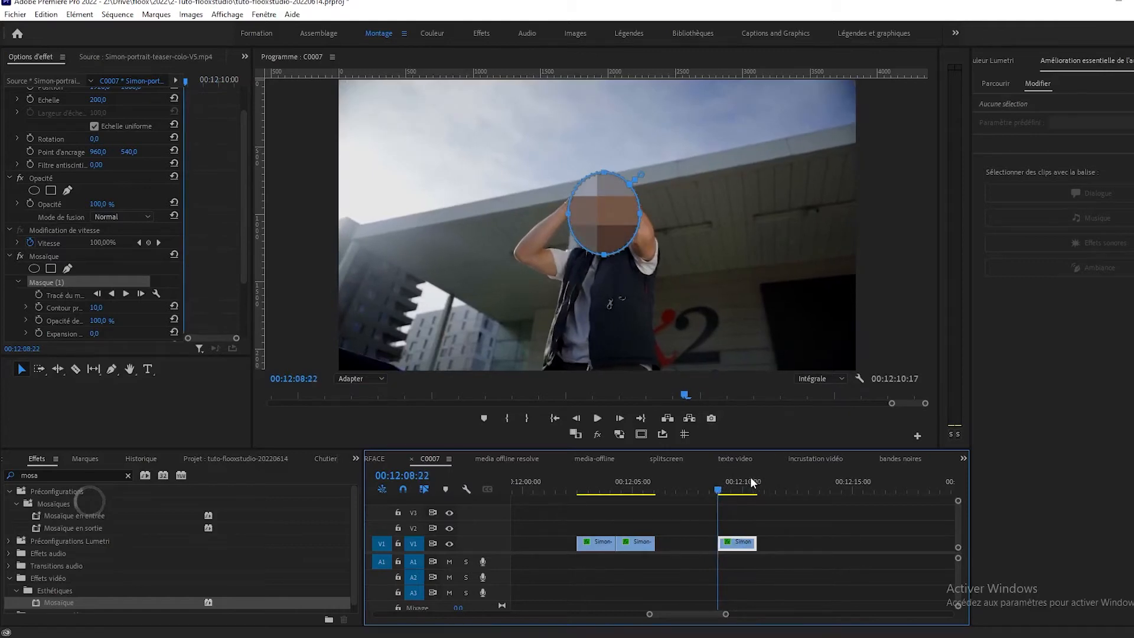
Magnify the duplicated clip in the timeline and reposition the mask over the face at the clip's first frame, 00:12:08:22
{"action": "left_click", "coordinate": [727, 493]}
{"action": "scroll", "coordinate": [757, 540], "scroll_direction": "up", "scroll_amount": 8}
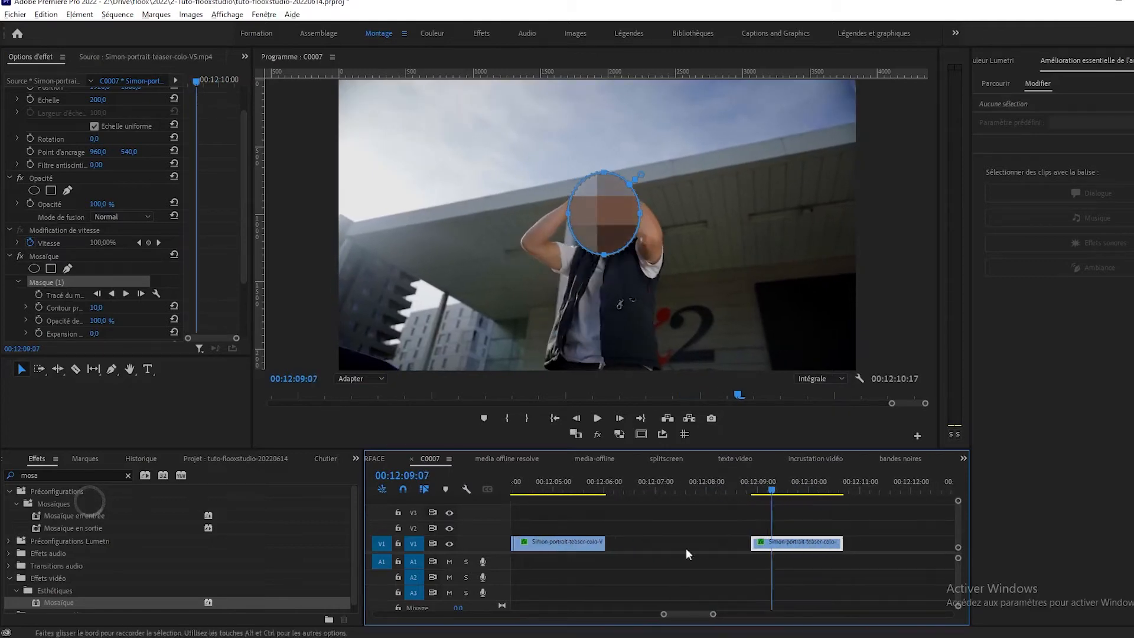
{"action": "scroll", "coordinate": [838, 517], "scroll_direction": "up", "scroll_amount": 3}
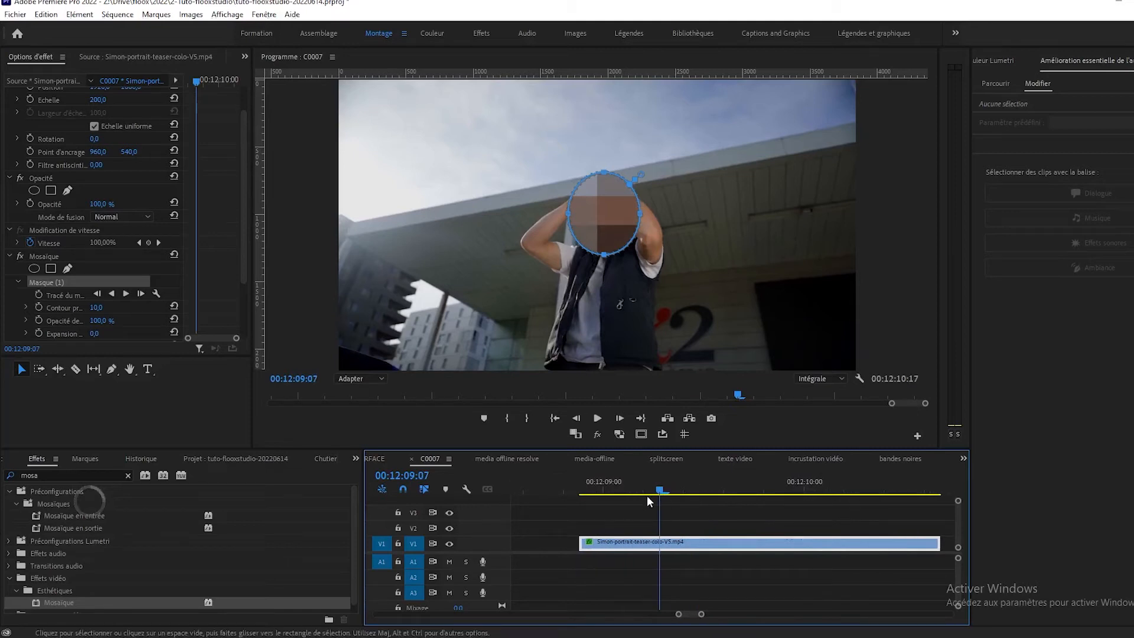
{"action": "key", "text": "Up"}
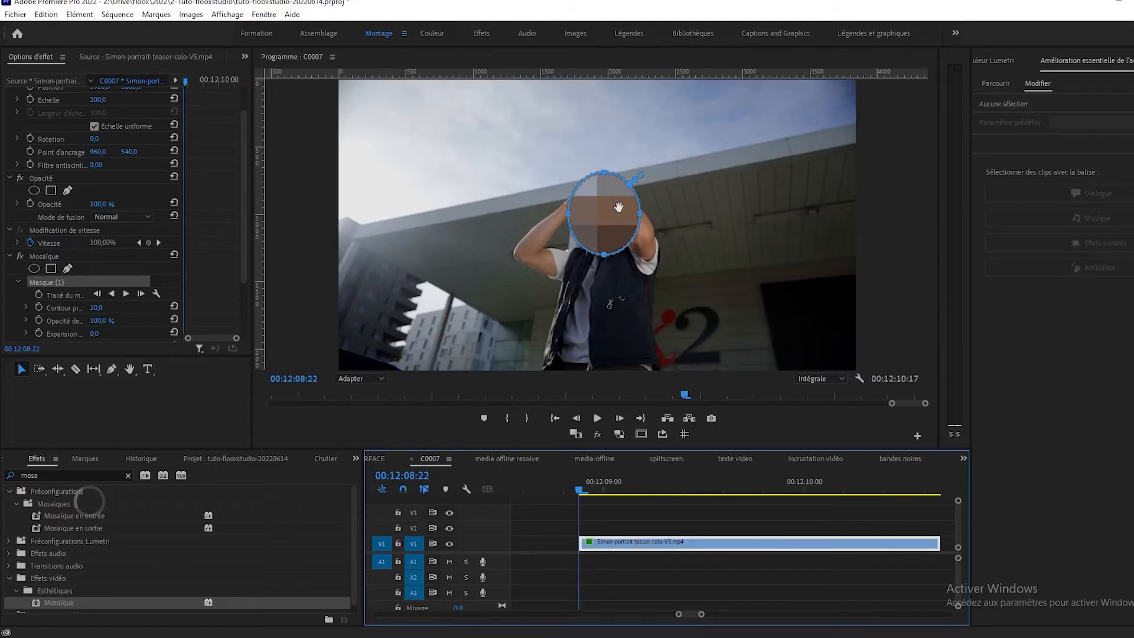
{"action": "left_click", "coordinate": [619, 228]}
{"action": "left_click_drag", "start_coordinate": [619, 228], "coordinate": [616, 226]}
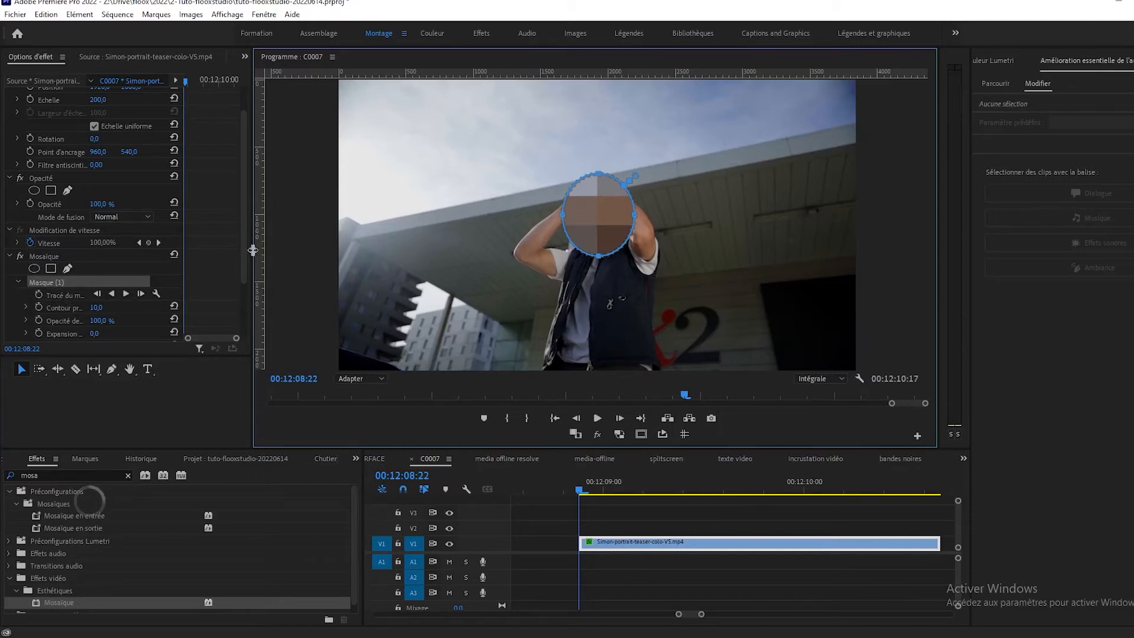
Track Masque (1) forward from the first frame to the clip's end, and play the clip to check that it follows the face
{"action": "left_click_drag", "start_coordinate": [249, 290], "coordinate": [389, 290]}
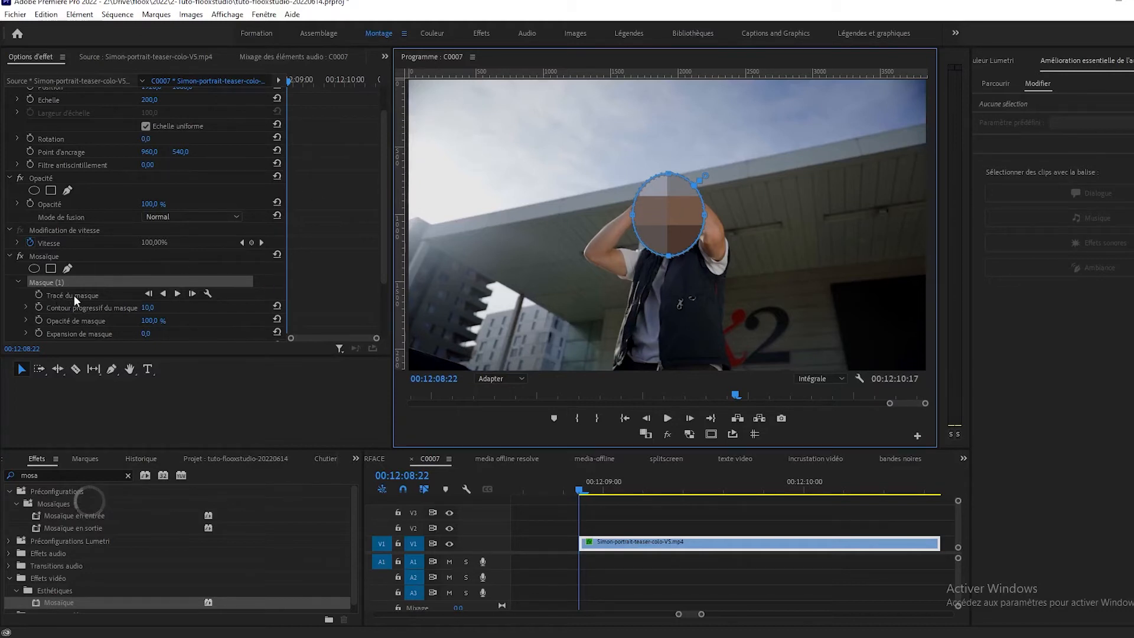
{"action": "left_click", "coordinate": [177, 293]}
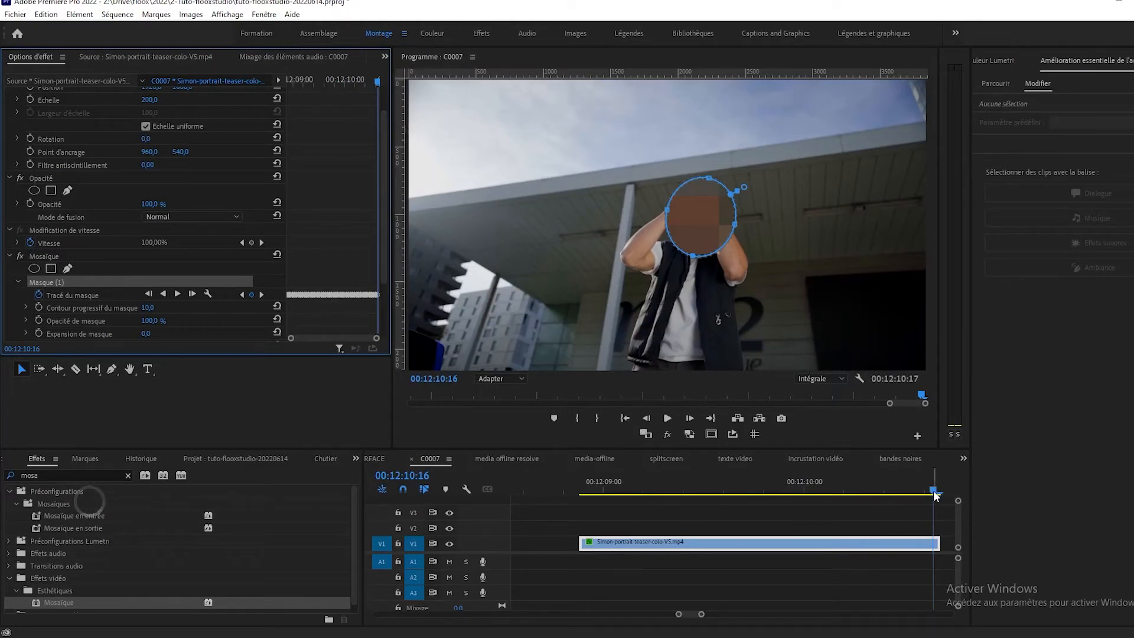
{"action": "key", "text": "Home"}
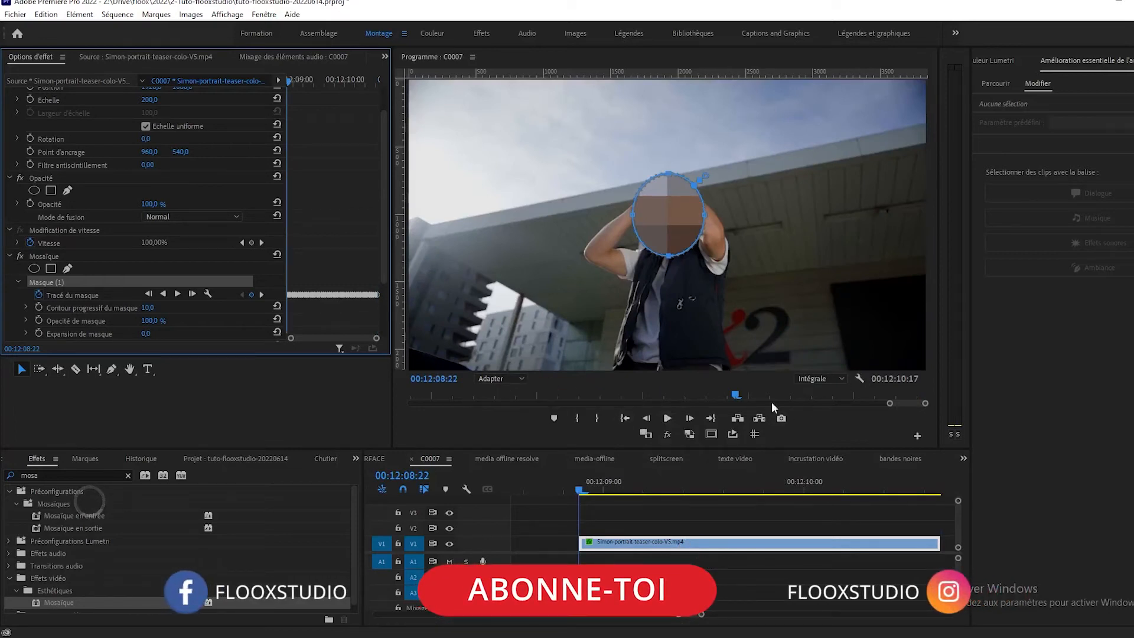
{"action": "key", "text": "space"}
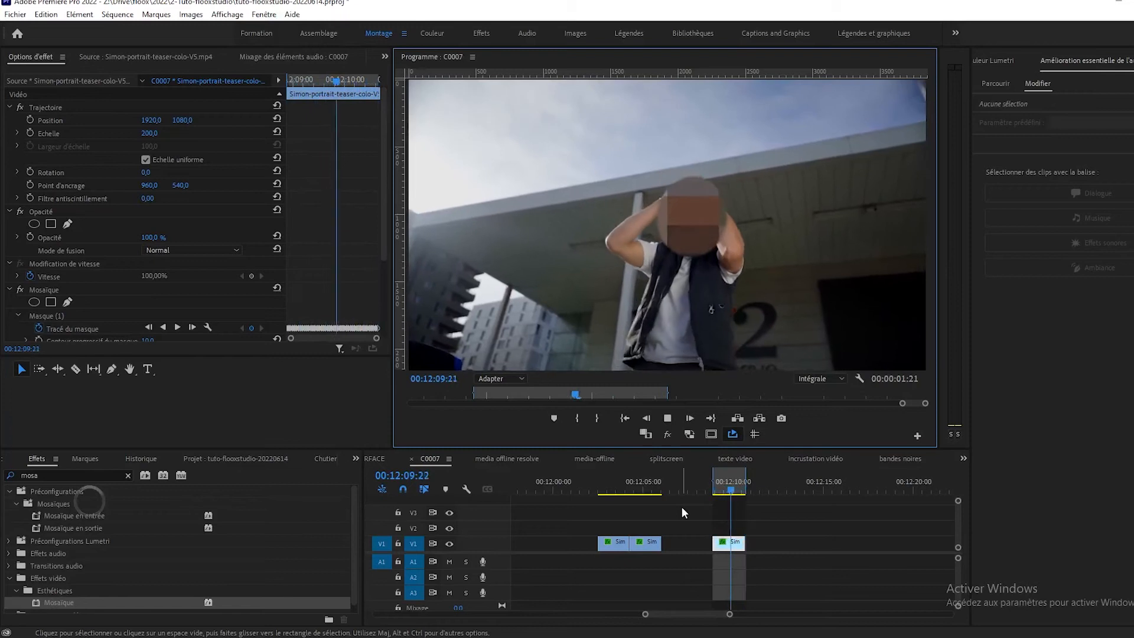
{"action": "key", "text": "space"}
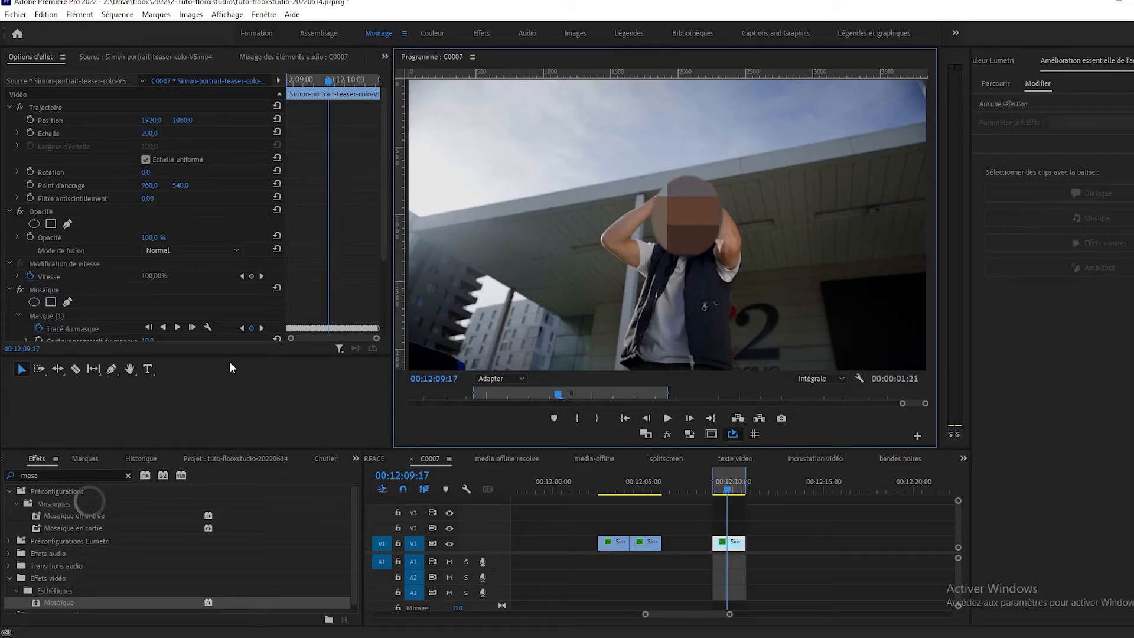
Enlarge the effect settings area, widen its keyframe timeline, and move the playhead to 00:12:09:04
{"action": "left_click_drag", "start_coordinate": [245, 354], "coordinate": [248, 434]}
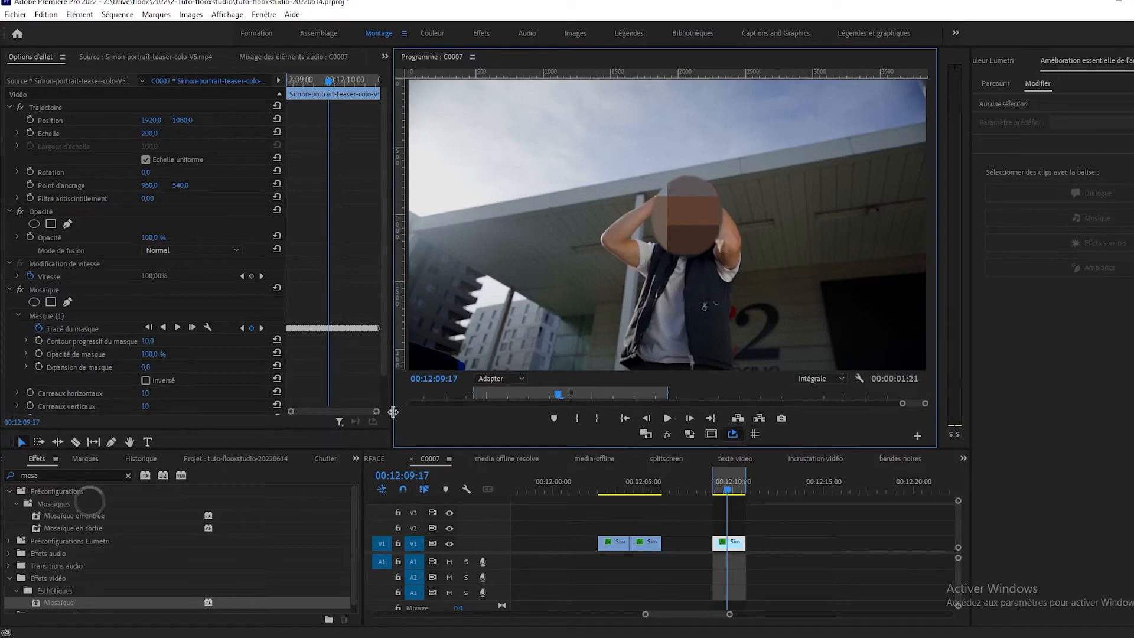
{"action": "left_click_drag", "start_coordinate": [394, 409], "coordinate": [429, 409]}
{"action": "left_click_drag", "start_coordinate": [340, 450], "coordinate": [340, 515]}
{"action": "left_click_drag", "start_coordinate": [429, 413], "coordinate": [531, 413]}
{"action": "left_click_drag", "start_coordinate": [422, 429], "coordinate": [418, 509]}
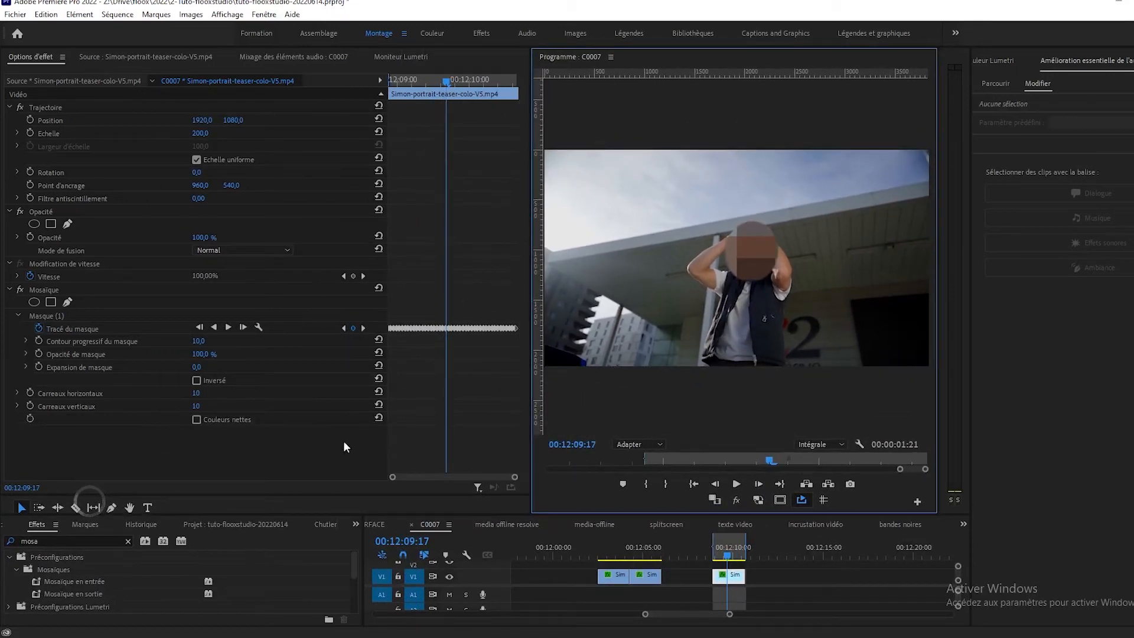
{"action": "left_click_drag", "start_coordinate": [388, 457], "coordinate": [235, 452]}
{"action": "left_click_drag", "start_coordinate": [366, 81], "coordinate": [286, 143]}
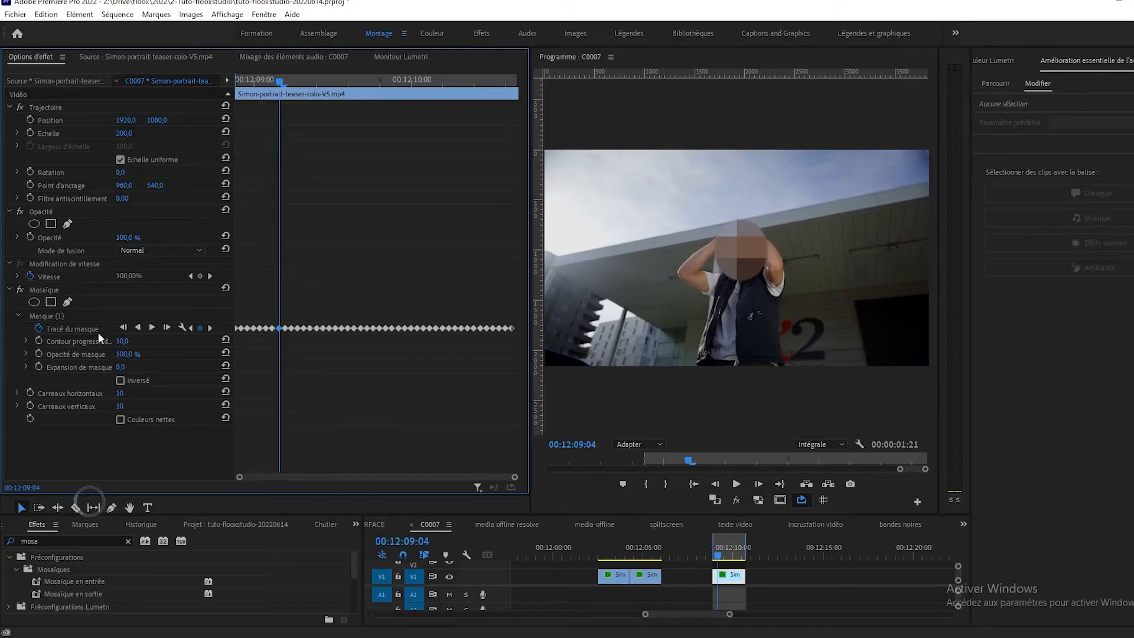
Correct the tracked mask's position over the face at 00:12:09:04 and compare it with the next frame
{"action": "left_click", "coordinate": [742, 260]}
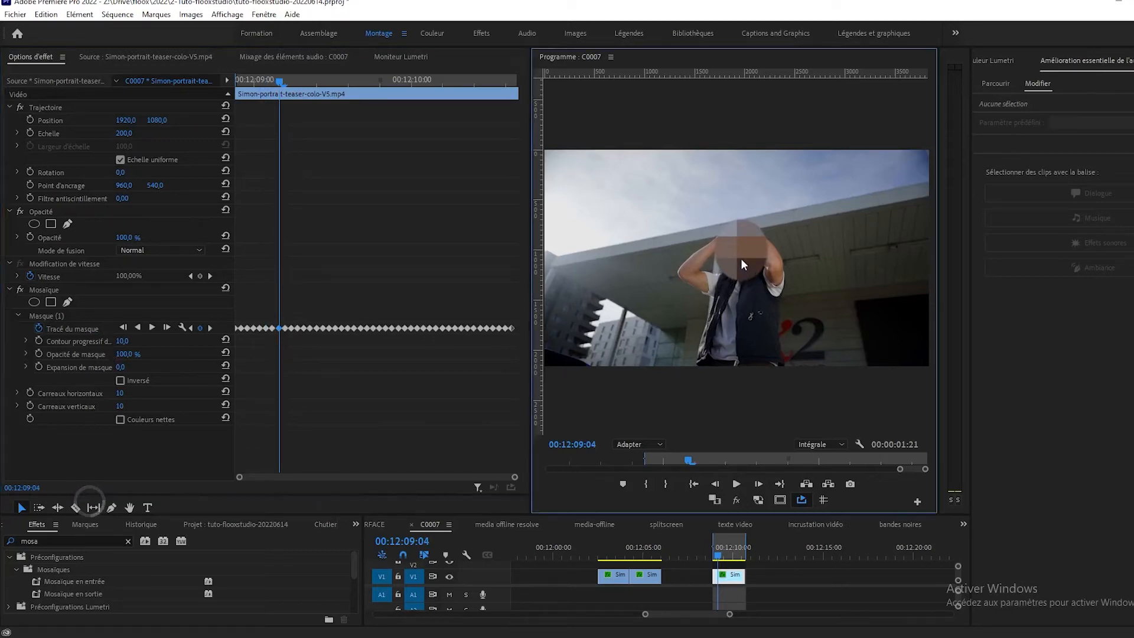
{"action": "left_click", "coordinate": [46, 318]}
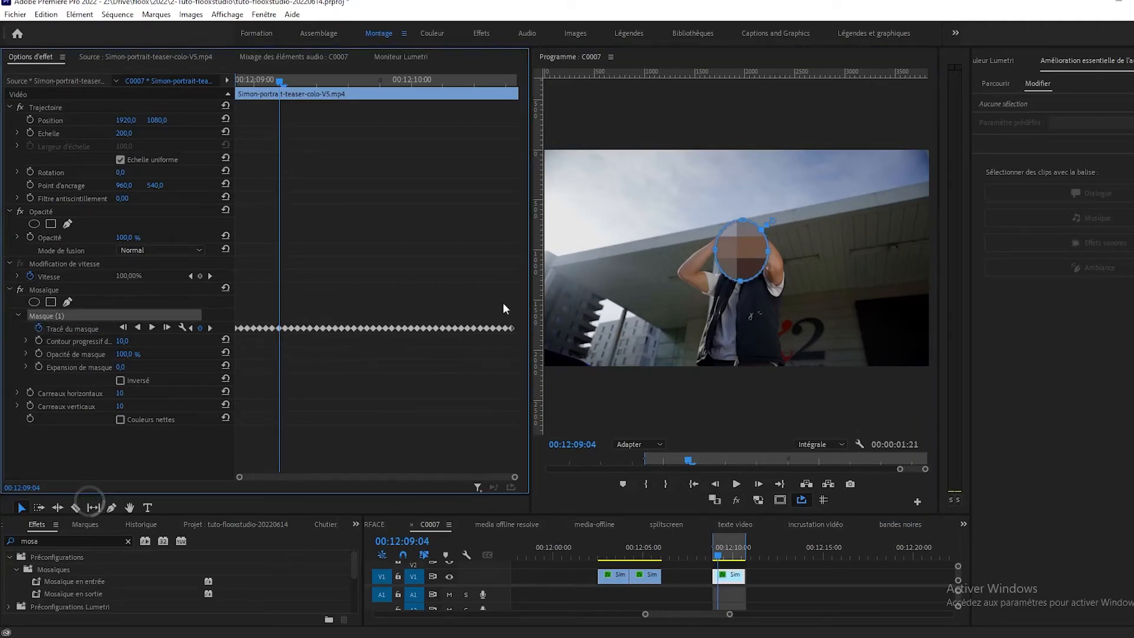
{"action": "left_click", "coordinate": [279, 328]}
{"action": "left_click_drag", "start_coordinate": [744, 264], "coordinate": [739, 263]}
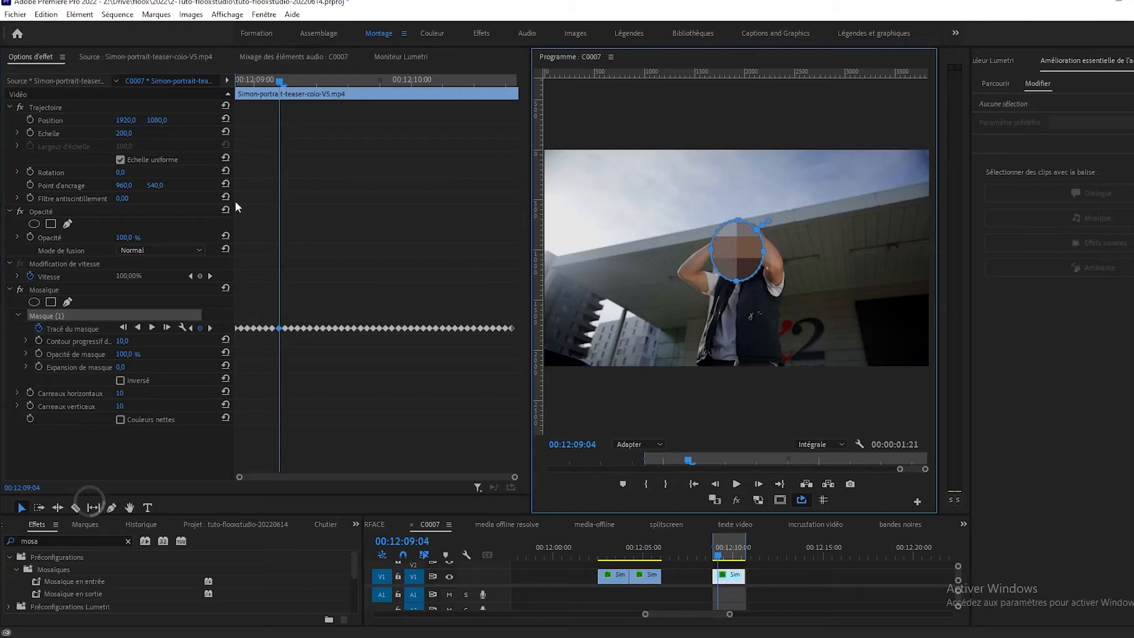
{"action": "mouse_move", "coordinate": [282, 88]}
{"action": "left_mouse_down"}
{"action": "mouse_move", "coordinate": [271, 87]}
{"action": "mouse_move", "coordinate": [286, 91]}
{"action": "left_mouse_up"}
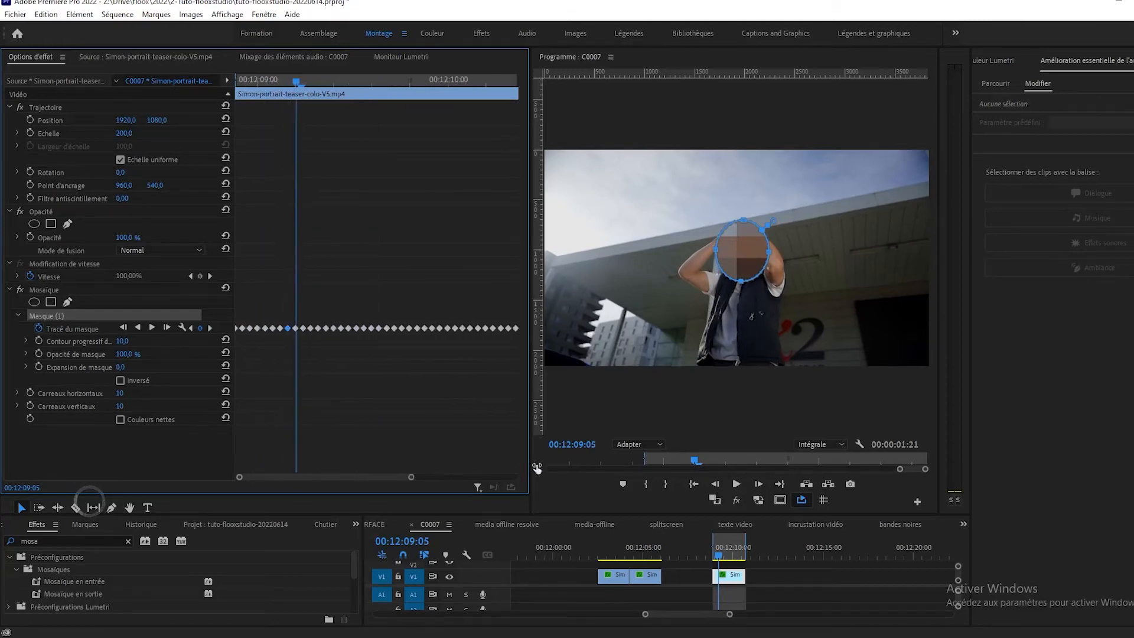
Delete all tracked mask path keyframes and set a new one with the mask over the face at the first frame, 00:12:08:22
{"action": "left_click_drag", "start_coordinate": [515, 367], "coordinate": [142, 301]}
{"action": "key", "text": "Delete"}
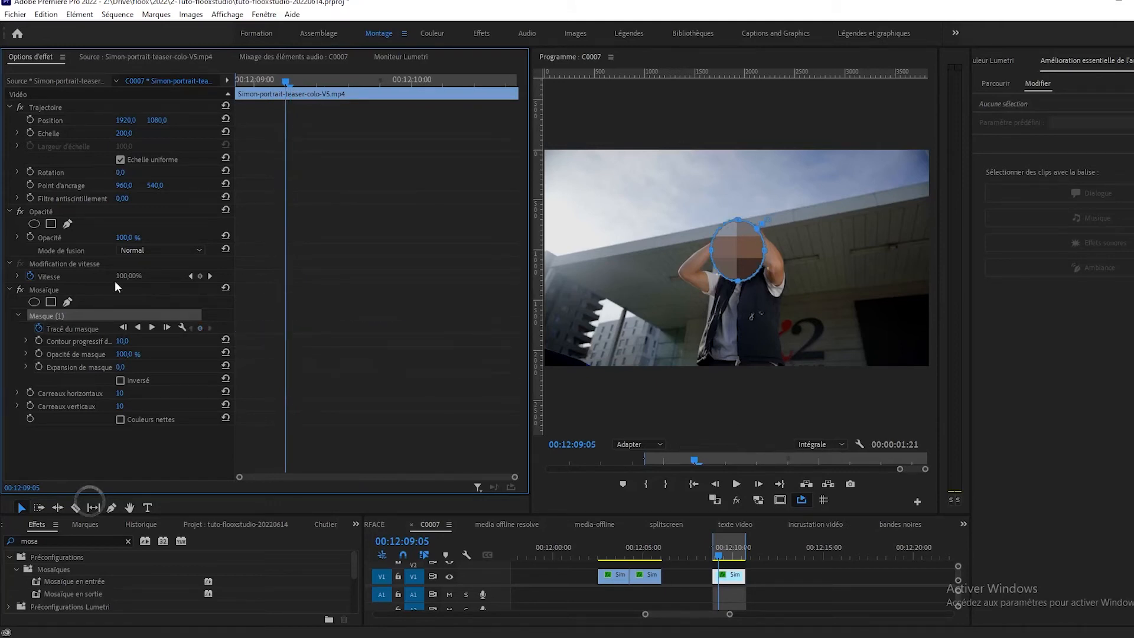
{"action": "left_click_drag", "start_coordinate": [280, 89], "coordinate": [162, 99]}
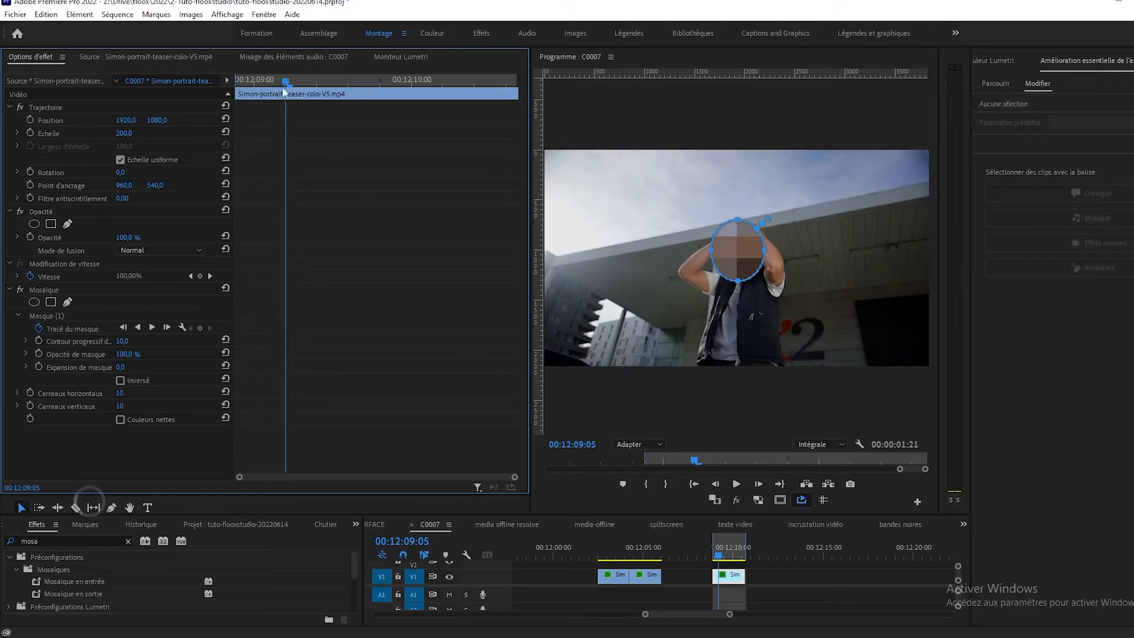
{"action": "left_click_drag", "start_coordinate": [282, 82], "coordinate": [133, 96]}
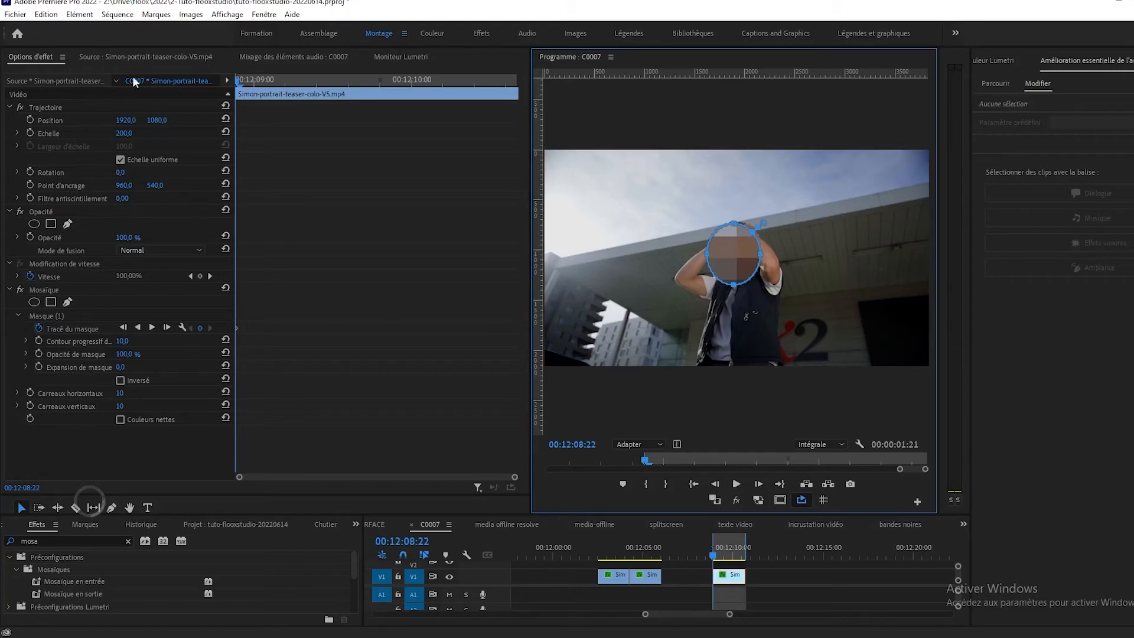
Keyframe the mask path by hand, placing the mask over the face at 00:12:08:23, 00:12:09:21 and 00:12:10:16
{"action": "left_click", "coordinate": [242, 83]}
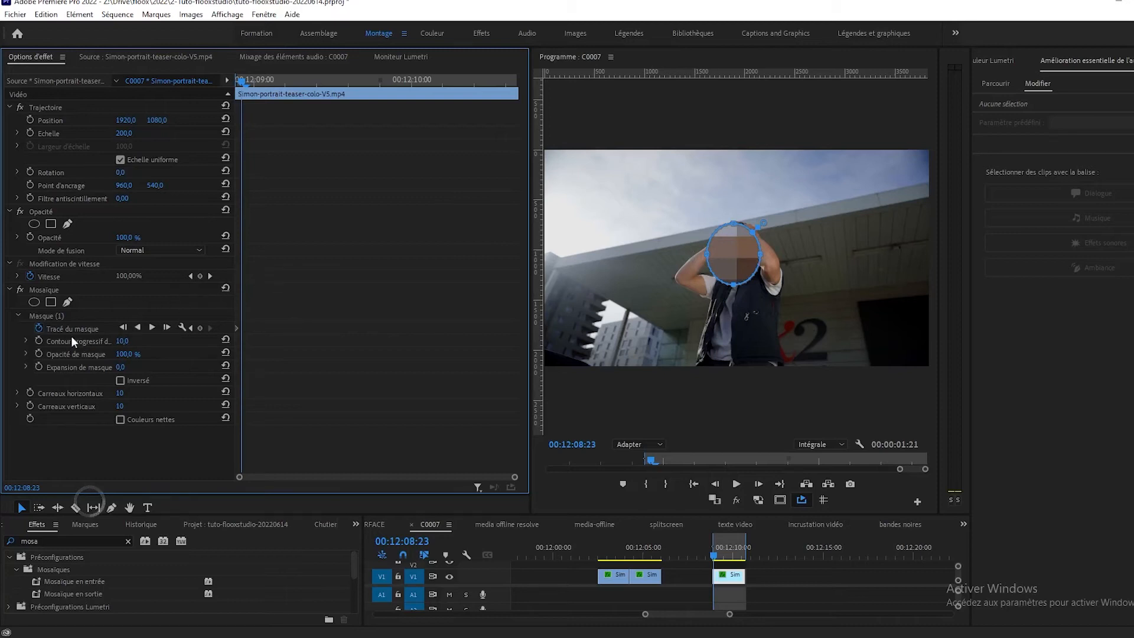
{"action": "left_click", "coordinate": [746, 261]}
{"action": "left_click_drag", "start_coordinate": [746, 261], "coordinate": [746, 256]}
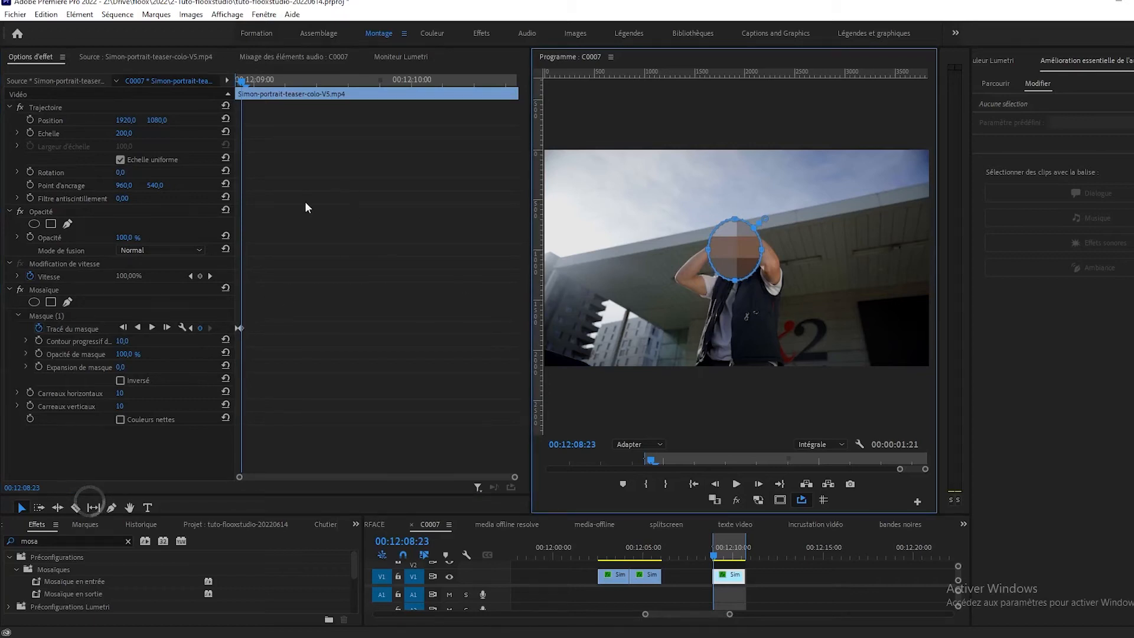
{"action": "left_click_drag", "start_coordinate": [242, 81], "coordinate": [388, 94]}
{"action": "left_click_drag", "start_coordinate": [733, 259], "coordinate": [749, 259]}
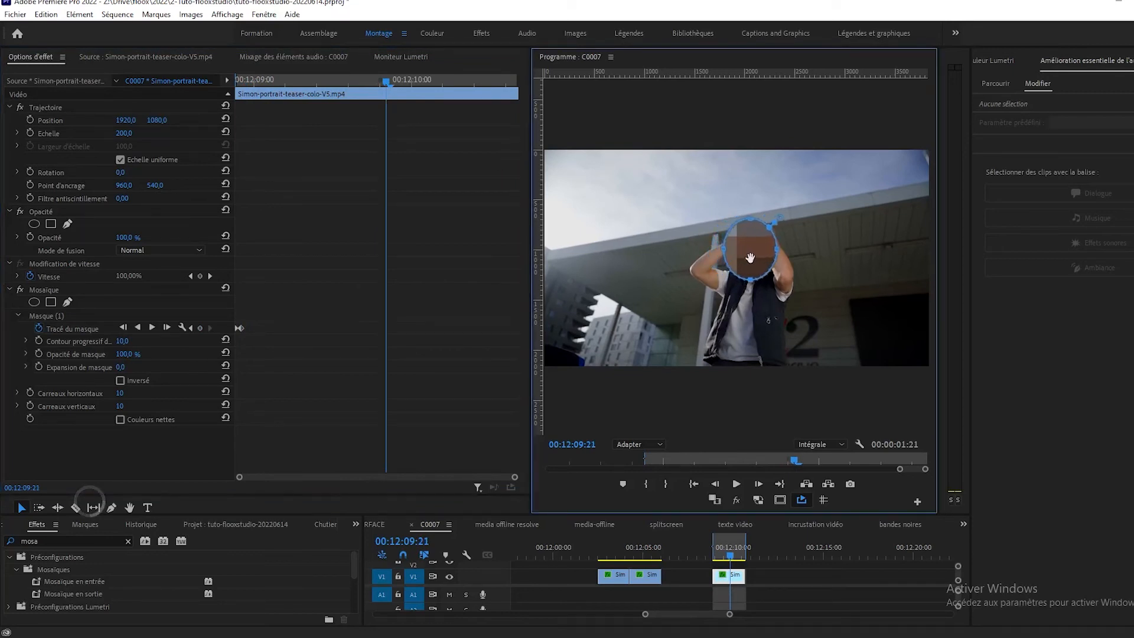
{"action": "left_click_drag", "start_coordinate": [385, 79], "coordinate": [512, 101]}
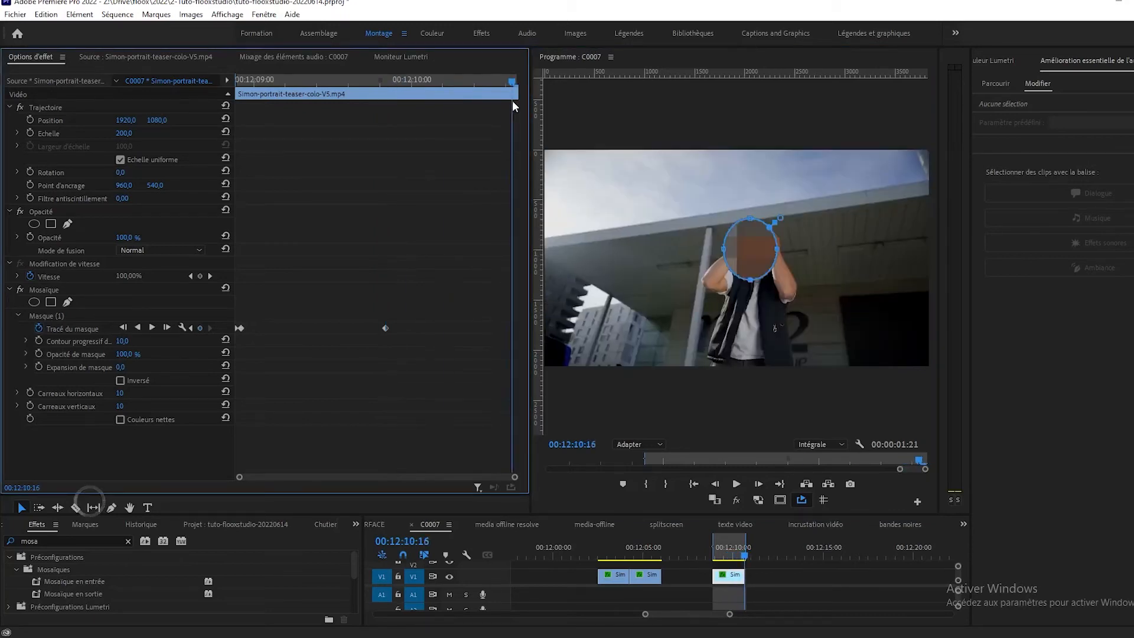
{"action": "left_click", "coordinate": [749, 264]}
{"action": "left_click_drag", "start_coordinate": [749, 264], "coordinate": [757, 264]}
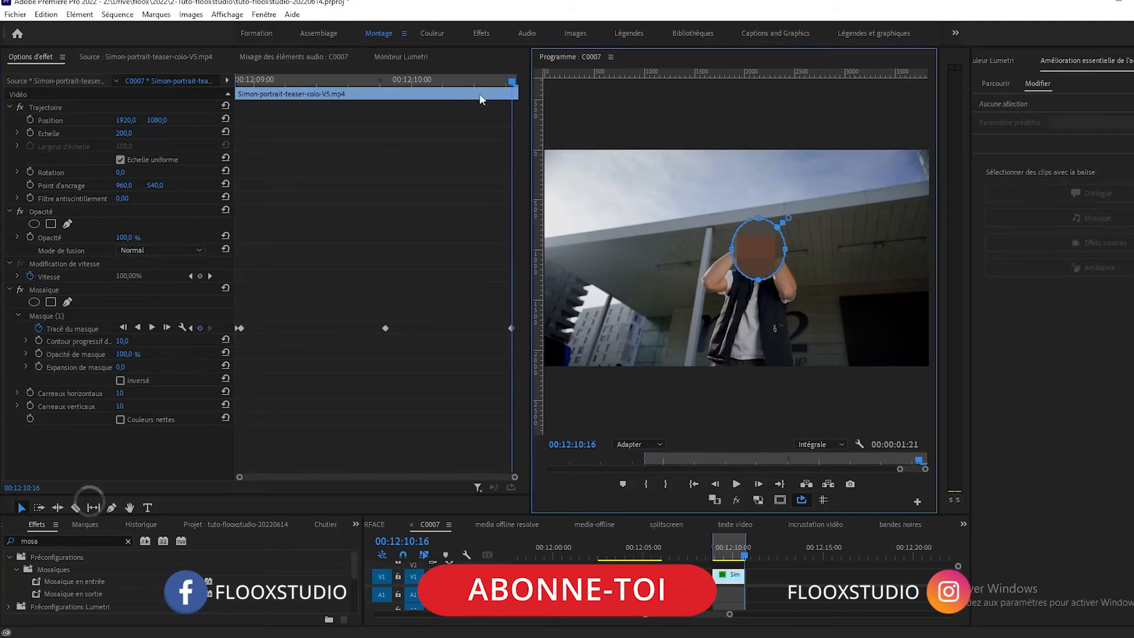
Move the last mask path keyframe to the clip's end, play the clip to check the animation, and return to its first frame
{"action": "left_click_drag", "start_coordinate": [512, 83], "coordinate": [29, 163]}
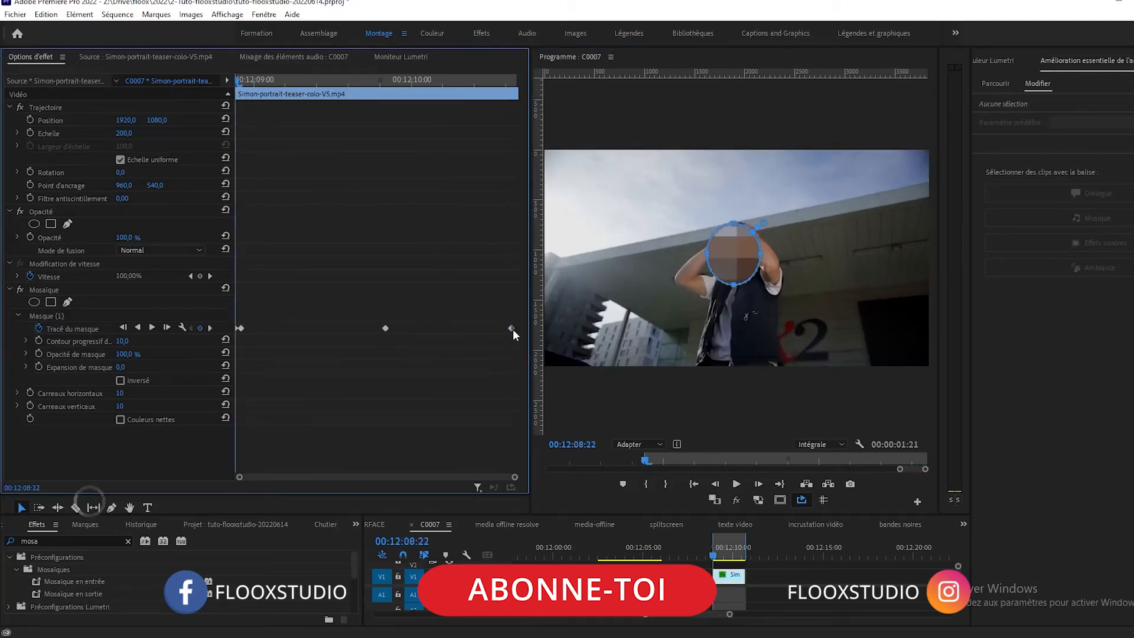
{"action": "key", "text": "space"}
{"action": "key", "text": "space"}
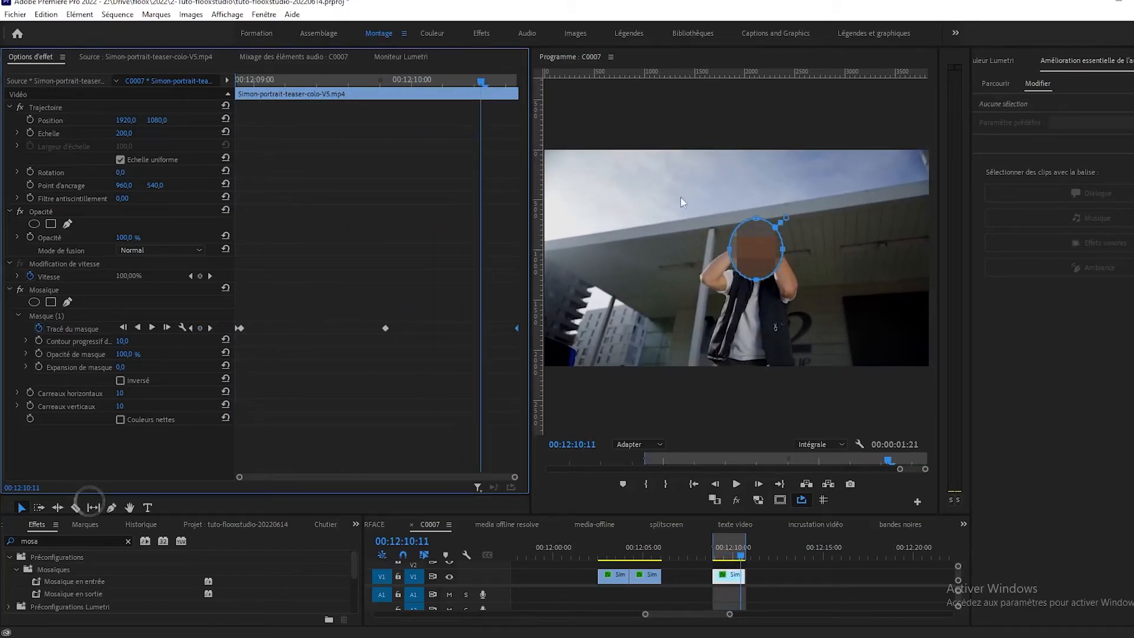
{"action": "left_click_drag", "start_coordinate": [480, 81], "coordinate": [224, 118]}
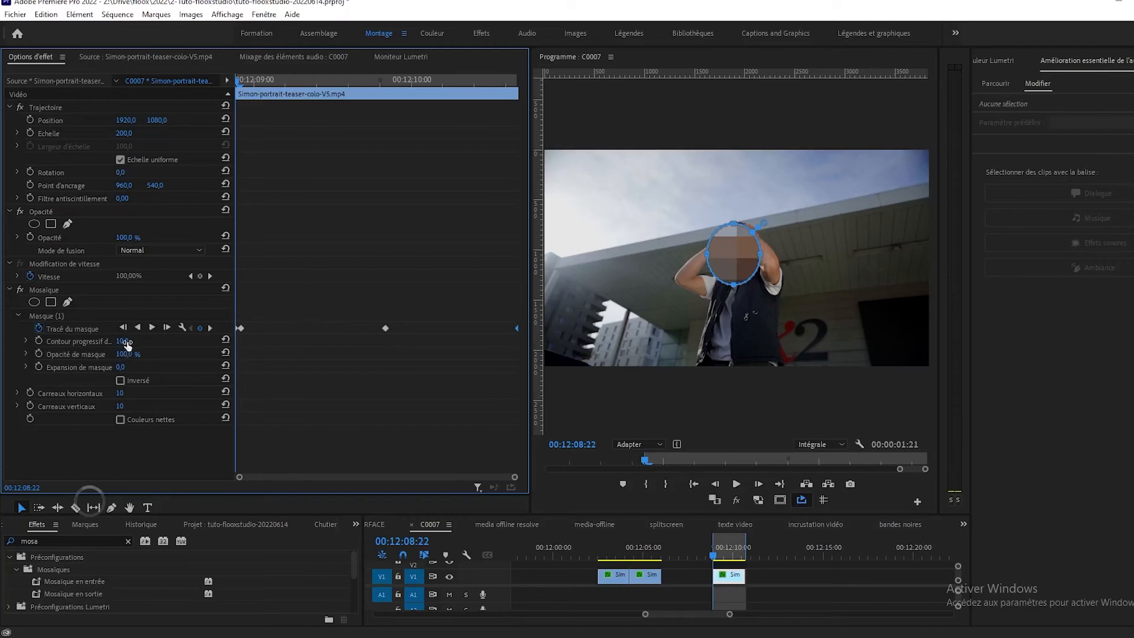
Set the mask feather to 43,4 and recentre the mask over the face at the first frame
{"action": "left_click_drag", "start_coordinate": [124, 341], "coordinate": [87, 340]}
{"action": "left_click_drag", "start_coordinate": [772, 215], "coordinate": [774, 211]}
{"action": "left_click_drag", "start_coordinate": [730, 264], "coordinate": [734, 257]}
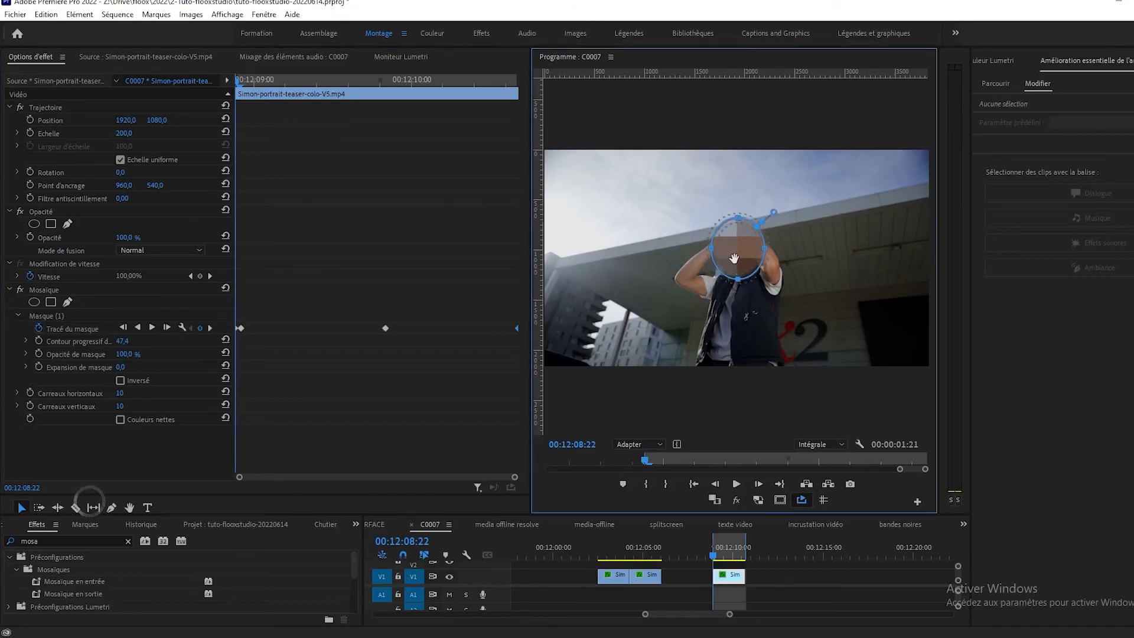
{"action": "left_click_drag", "start_coordinate": [773, 210], "coordinate": [774, 214]}
{"action": "mouse_move", "coordinate": [126, 356]}
{"action": "left_mouse_down"}
{"action": "mouse_move", "coordinate": [67, 356]}
{"action": "mouse_move", "coordinate": [121, 356]}
{"action": "left_mouse_up"}
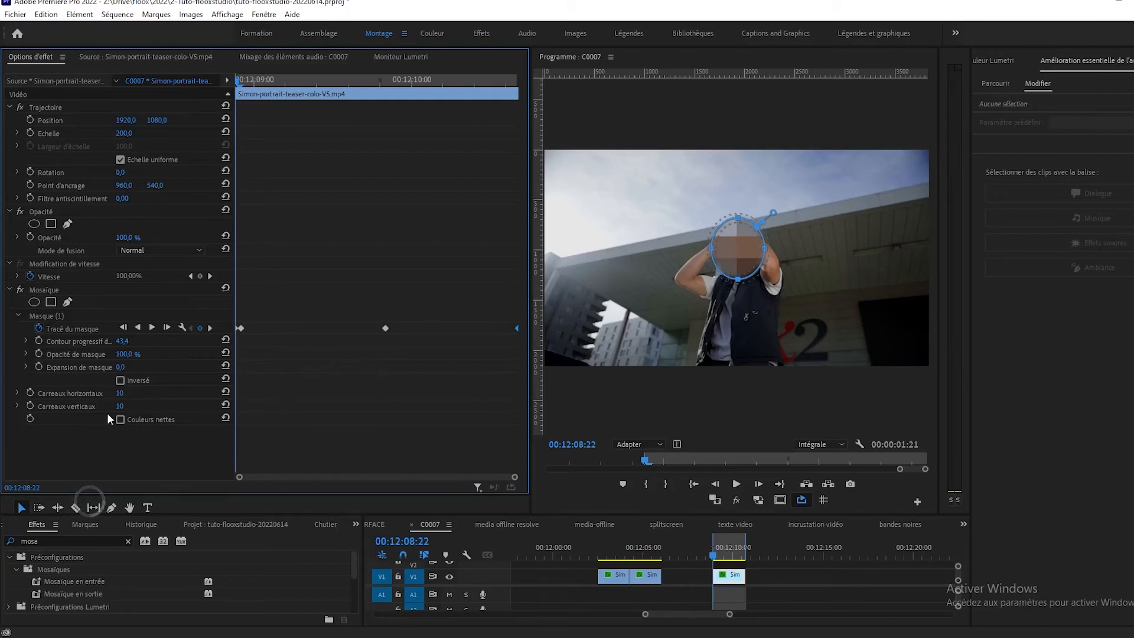
Set the Mosaïque effect to 61 horizontal and 28 vertical tiles, and play the clip full screen to check it
{"action": "mouse_move", "coordinate": [118, 394]}
{"action": "left_mouse_down"}
{"action": "mouse_move", "coordinate": [143, 405]}
{"action": "mouse_move", "coordinate": [129, 407]}
{"action": "left_mouse_up"}
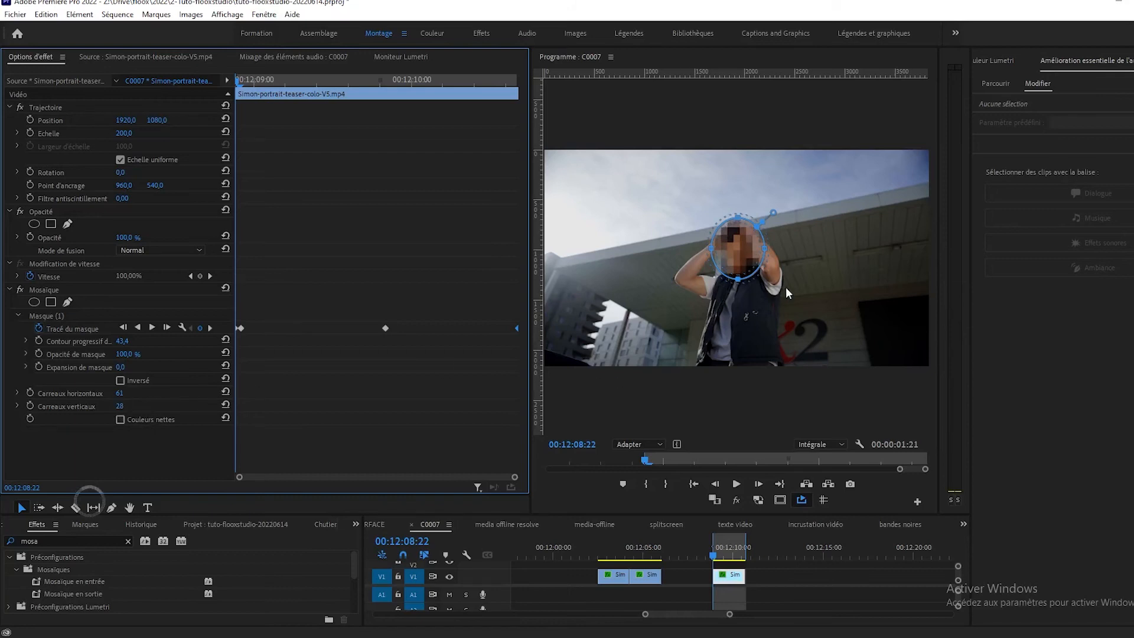
{"action": "key", "text": "p"}
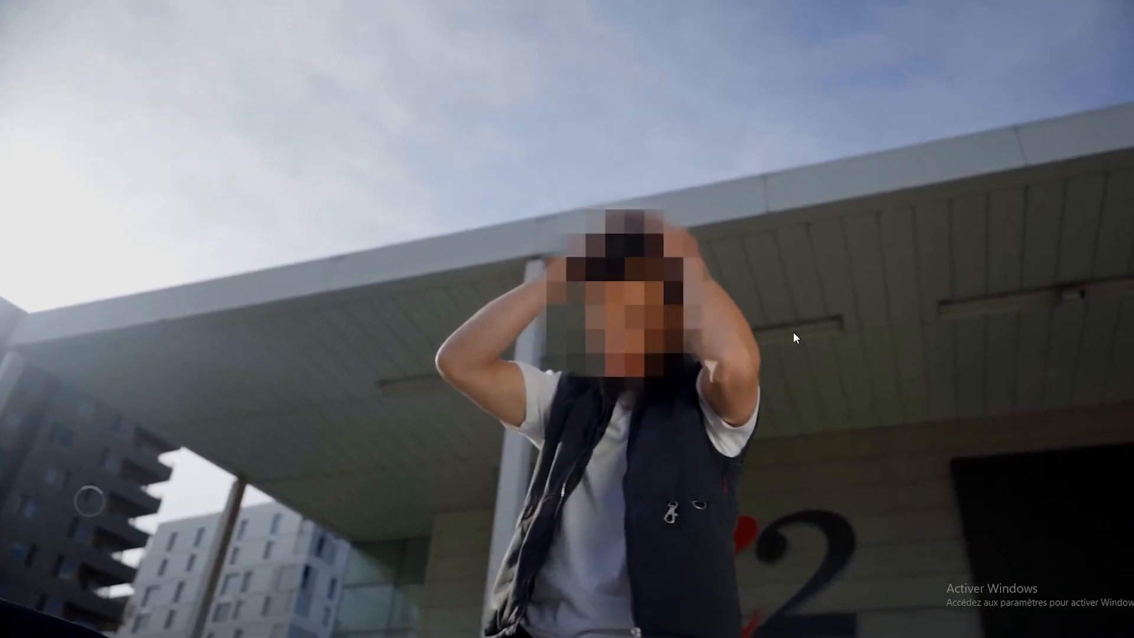
{"action": "key", "text": "Escape"}
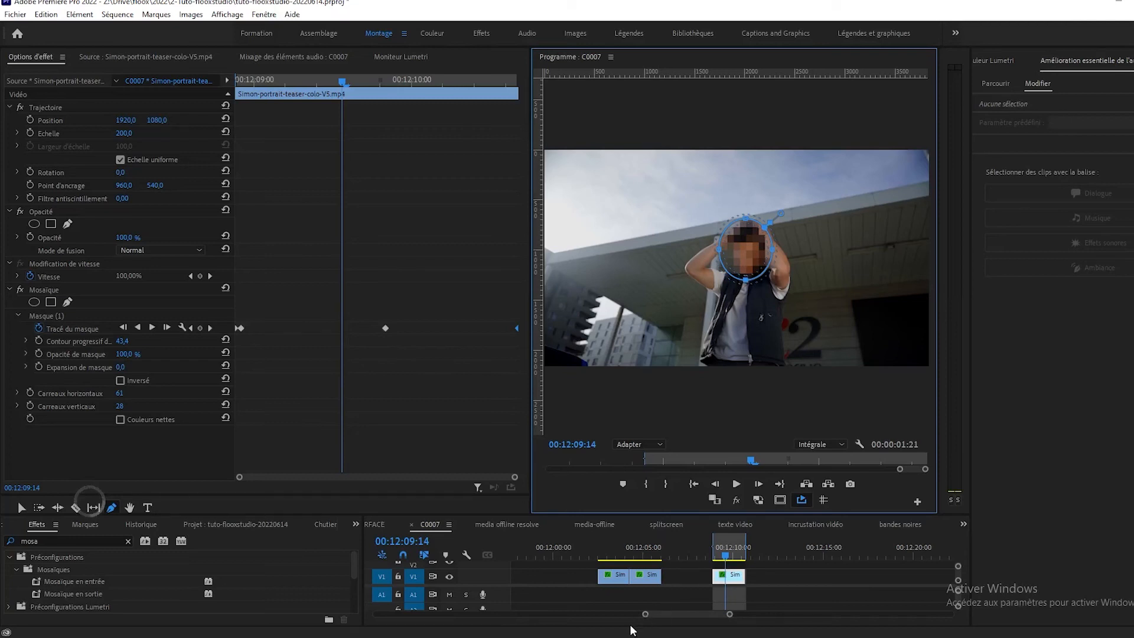
Remove Masque (1) and the Mosaïque effect from the clip
{"action": "scroll", "coordinate": [173, 589], "scroll_direction": "down", "scroll_amount": 2}
{"action": "scroll", "coordinate": [165, 588], "scroll_direction": "down", "scroll_amount": 2}
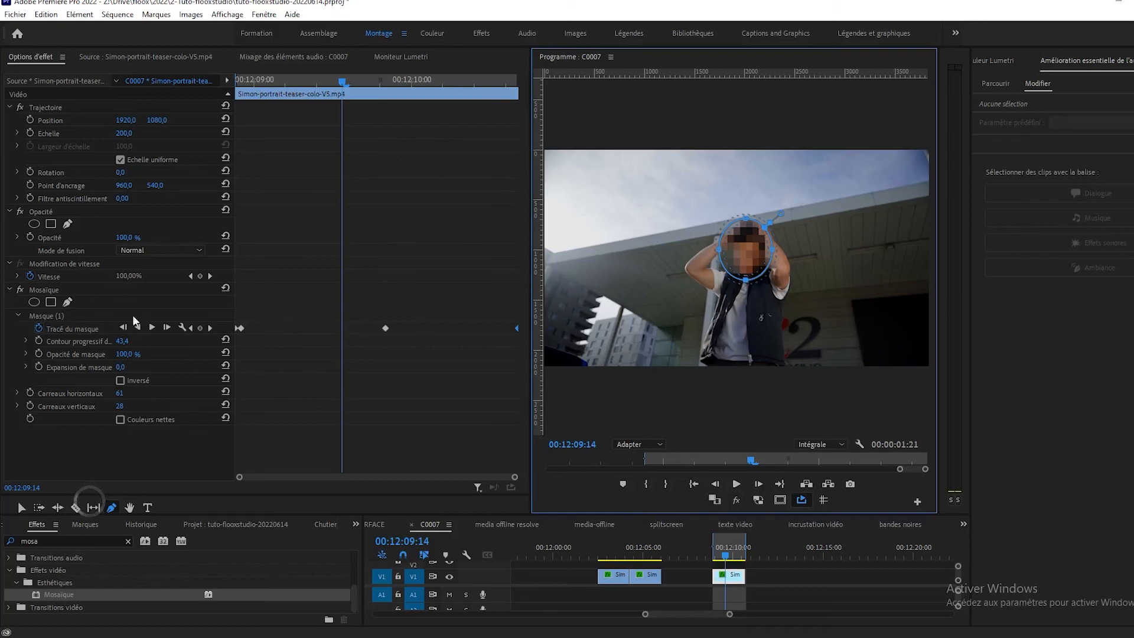
{"action": "left_click", "coordinate": [48, 314]}
{"action": "key", "text": "Delete"}
{"action": "key", "text": "backslash"}
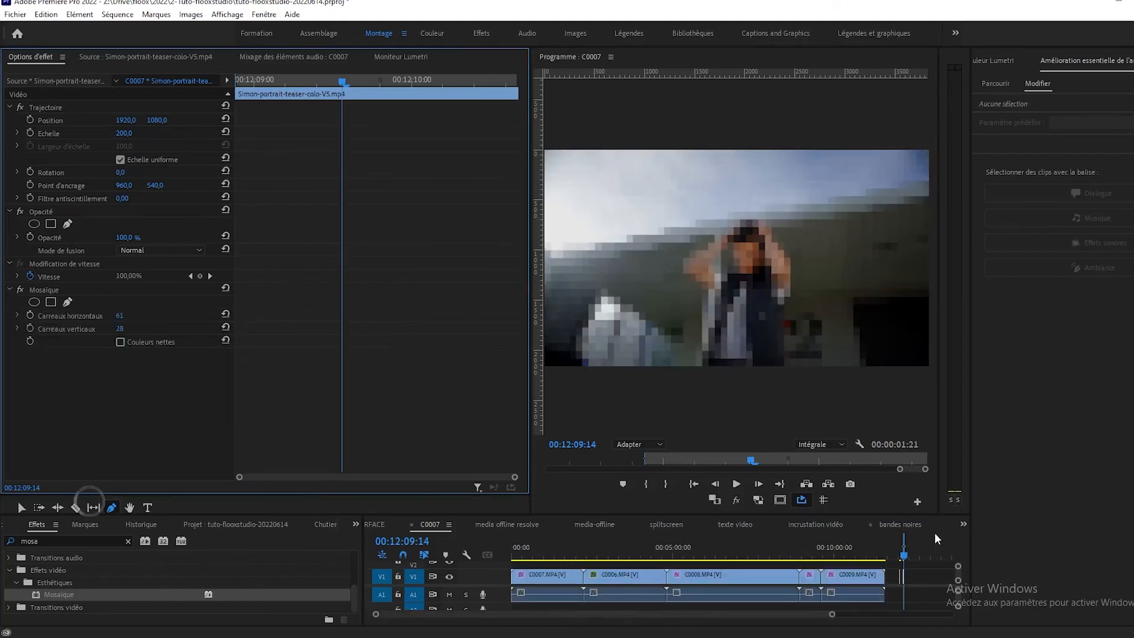
{"action": "scroll", "coordinate": [921, 563], "scroll_direction": "up", "scroll_amount": 4}
{"action": "scroll", "coordinate": [874, 552], "scroll_direction": "up", "scroll_amount": 3}
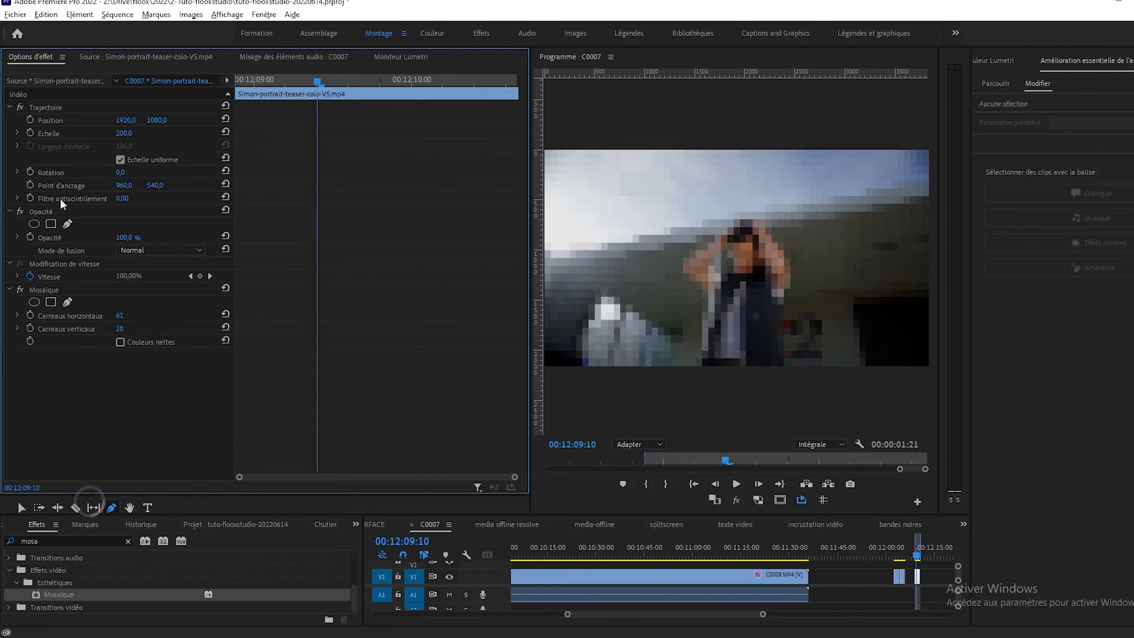
{"action": "left_click", "coordinate": [47, 289]}
{"action": "key", "text": "Delete"}
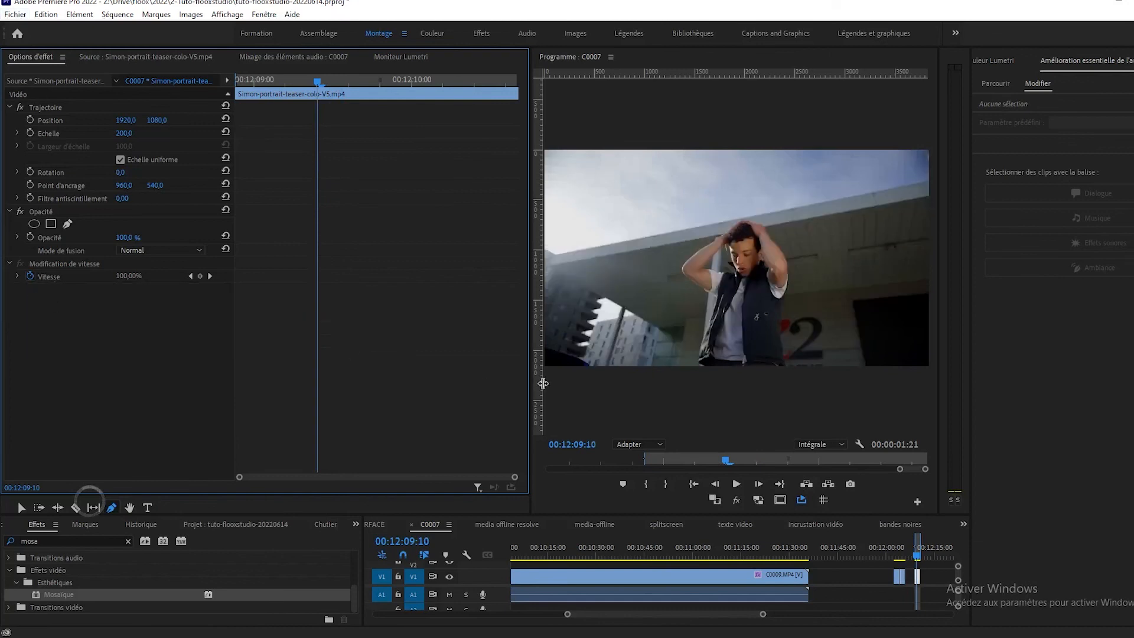
Find the Flou gaussien video effect by searching for "flou g" and apply it to the portrait clip in the sequence
{"action": "left_click", "coordinate": [127, 541]}
{"action": "type", "text": "flou"}
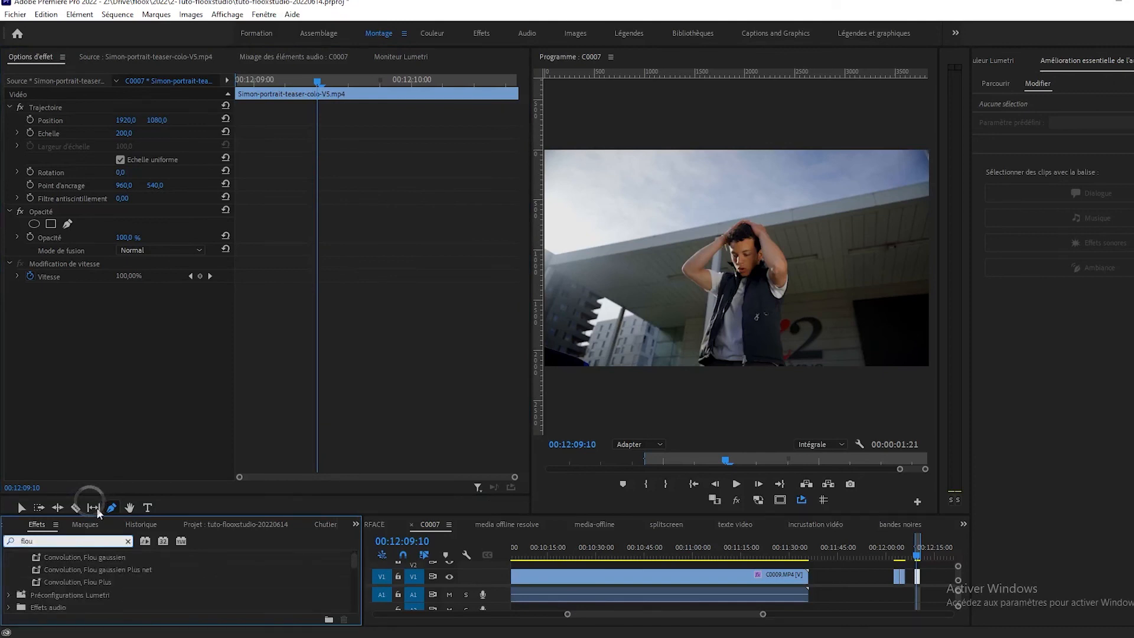
{"action": "scroll", "coordinate": [94, 564], "scroll_direction": "up", "scroll_amount": 1}
{"action": "scroll", "coordinate": [97, 564], "scroll_direction": "down", "scroll_amount": 1}
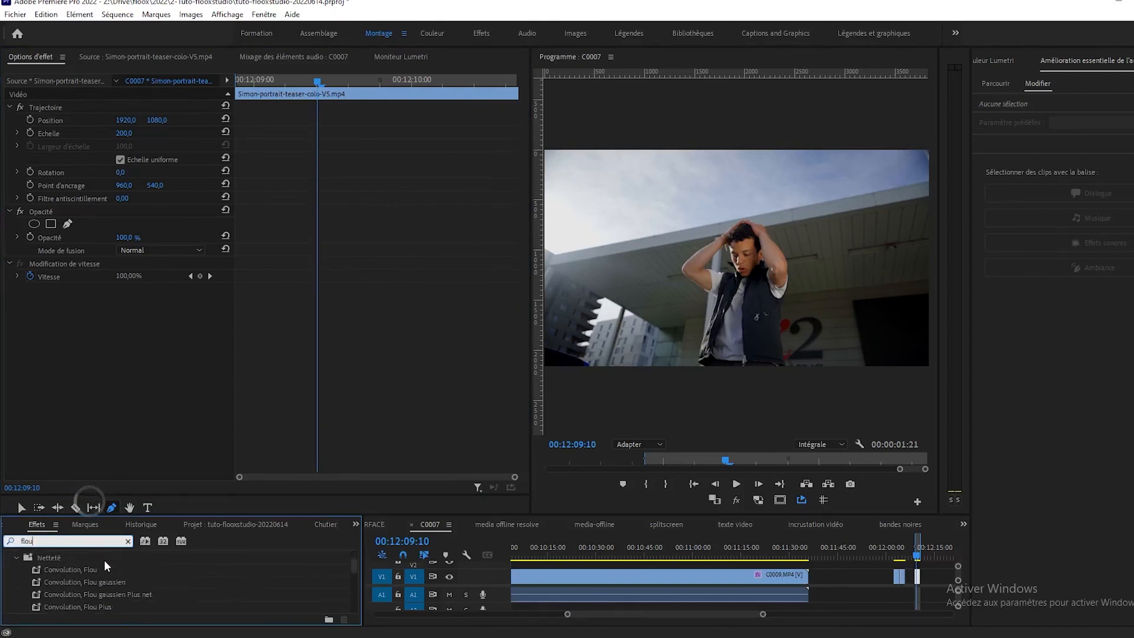
{"action": "type", "text": "g"}
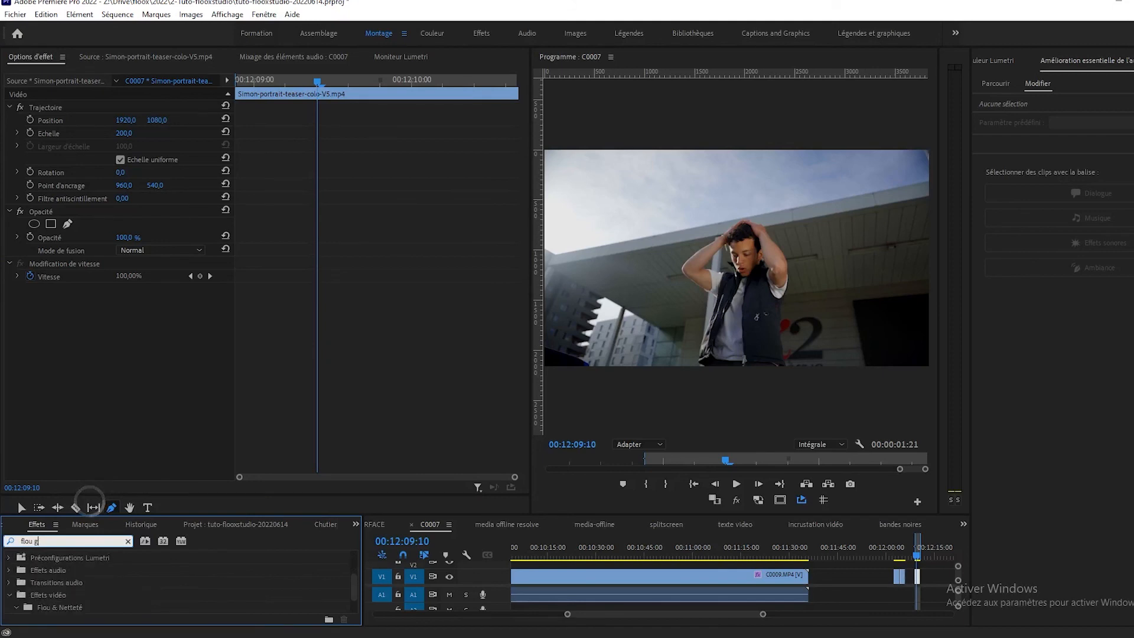
{"action": "scroll", "coordinate": [111, 574], "scroll_direction": "down", "scroll_amount": 2}
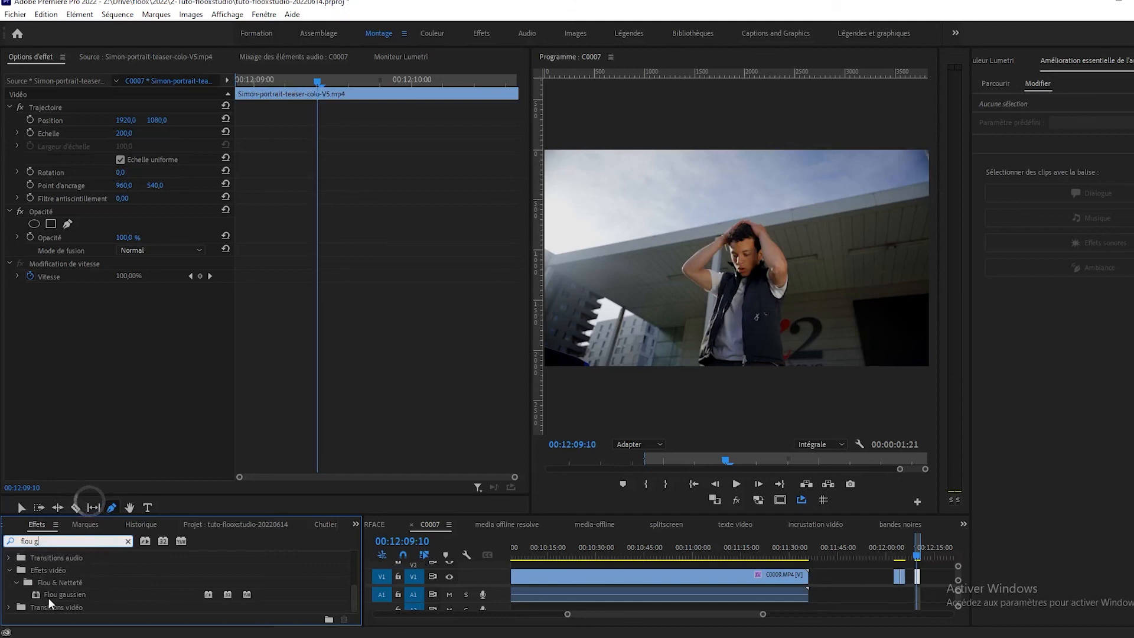
{"action": "left_click_drag", "start_coordinate": [40, 591], "coordinate": [918, 578]}
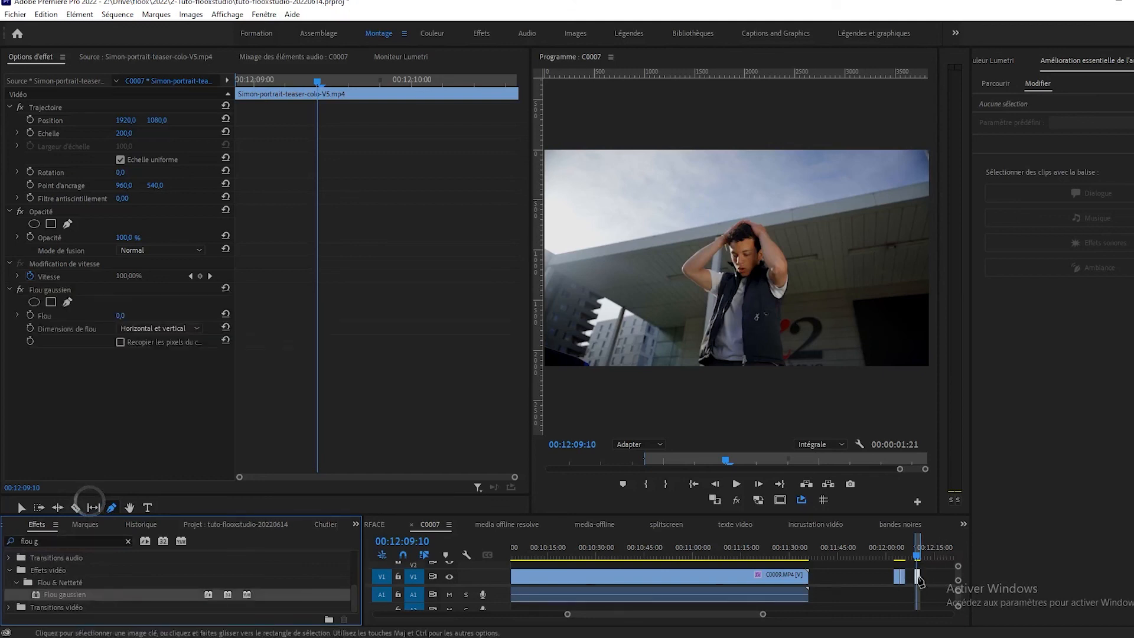
Add an elliptical mask to Flou gaussien, fit it tightly around the face, and set the Flou amount to 70
{"action": "left_click", "coordinate": [37, 301]}
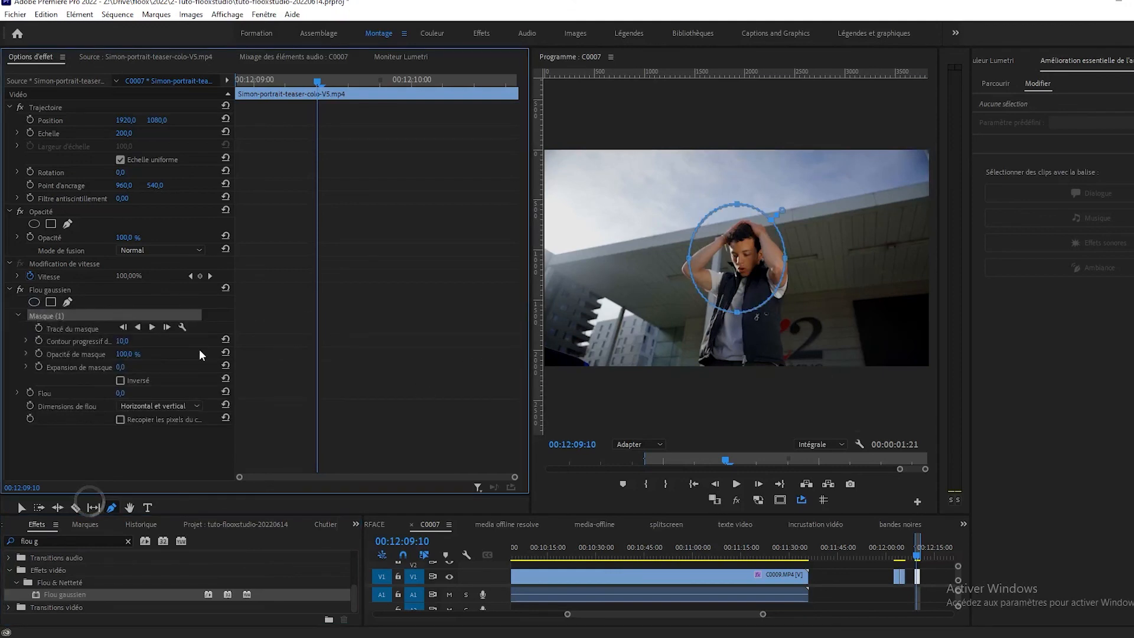
{"action": "left_click_drag", "start_coordinate": [689, 258], "coordinate": [762, 258]}
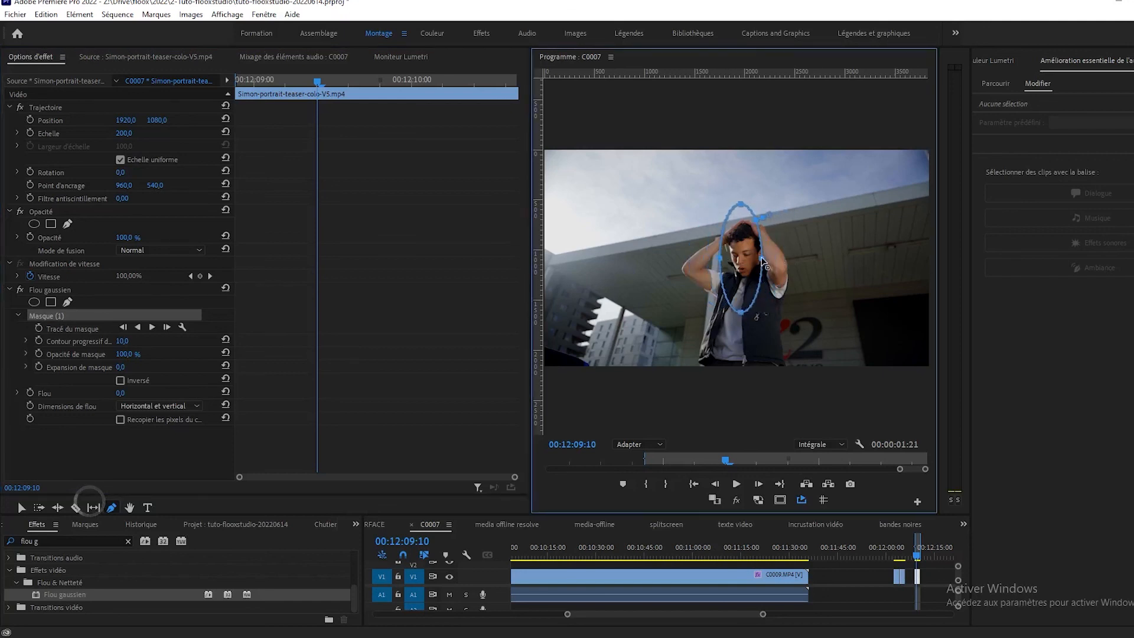
{"action": "left_click_drag", "start_coordinate": [741, 312], "coordinate": [741, 279]}
{"action": "left_click_drag", "start_coordinate": [741, 231], "coordinate": [742, 243]}
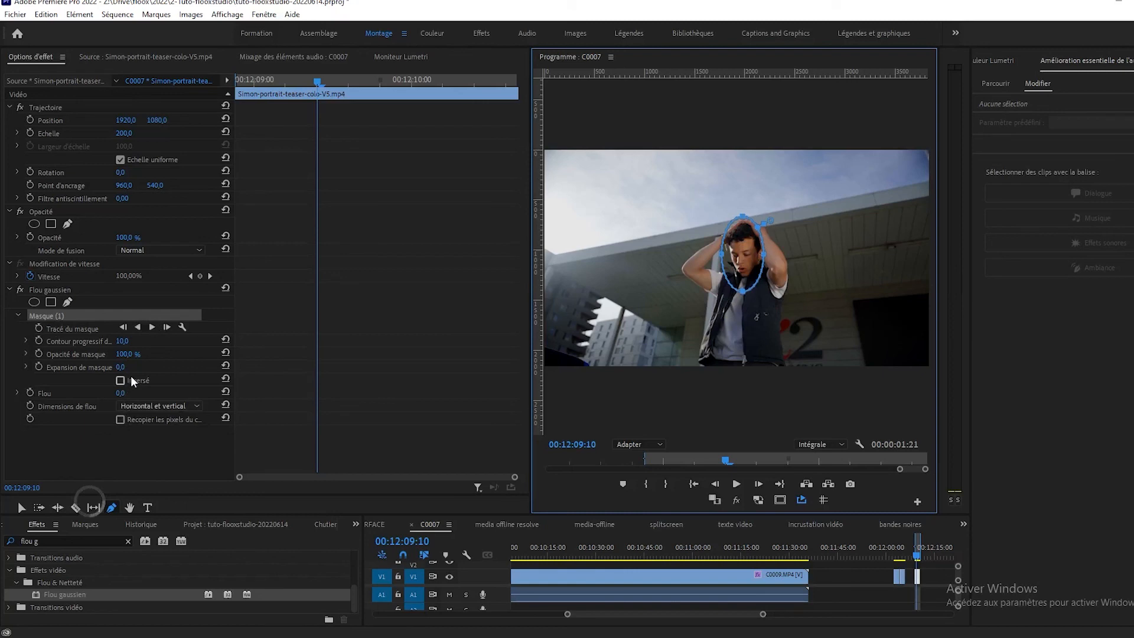
{"action": "left_click_drag", "start_coordinate": [122, 393], "coordinate": [157, 393]}
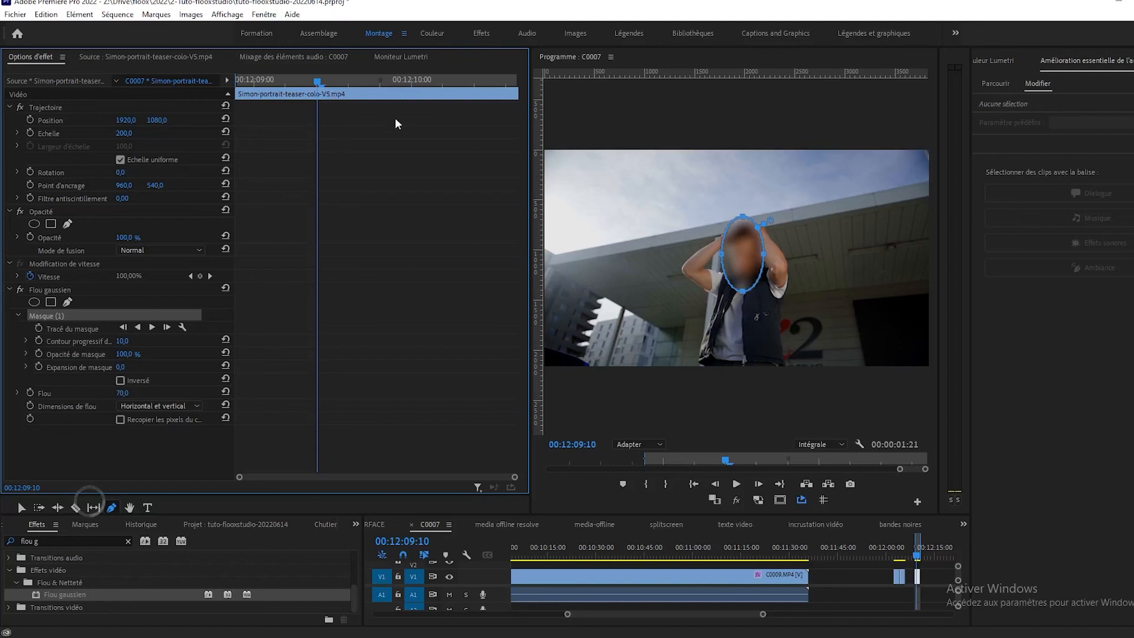
Recentre the mask over the face at the clip's first frame and track it forward through the whole clip
{"action": "left_click_drag", "start_coordinate": [310, 80], "coordinate": [98, 113]}
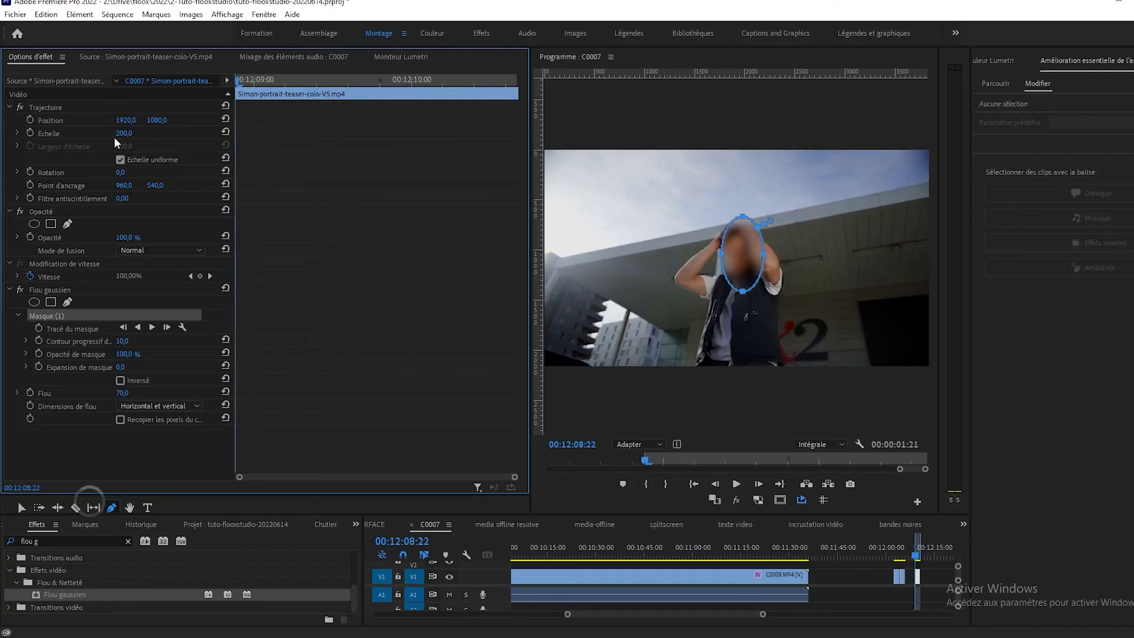
{"action": "left_click_drag", "start_coordinate": [748, 255], "coordinate": [739, 258]}
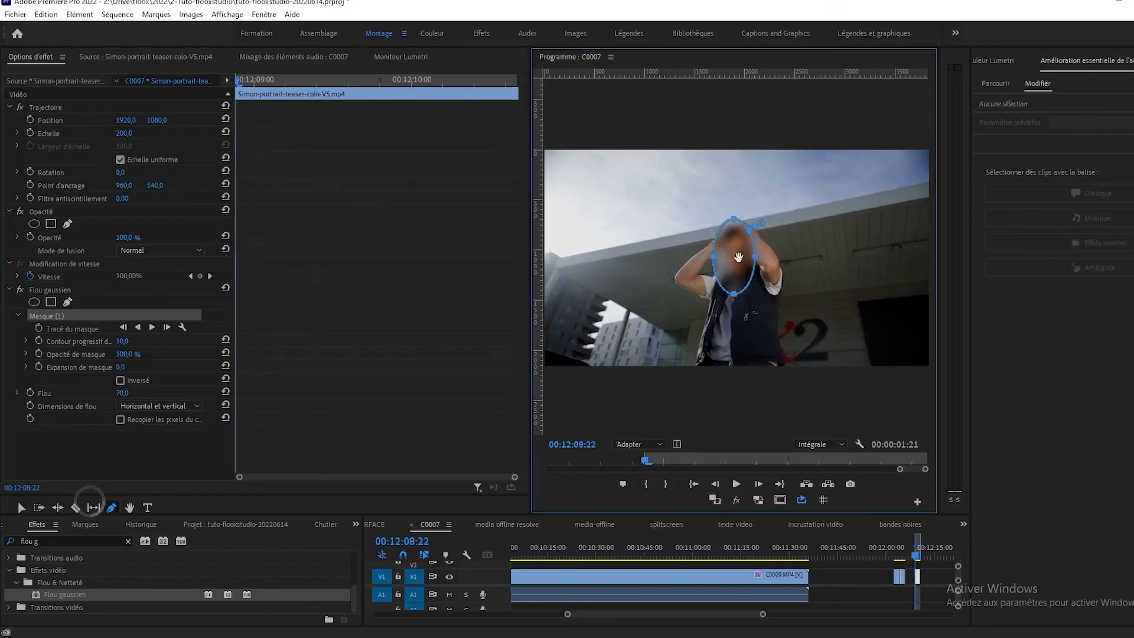
{"action": "left_click", "coordinate": [151, 327]}
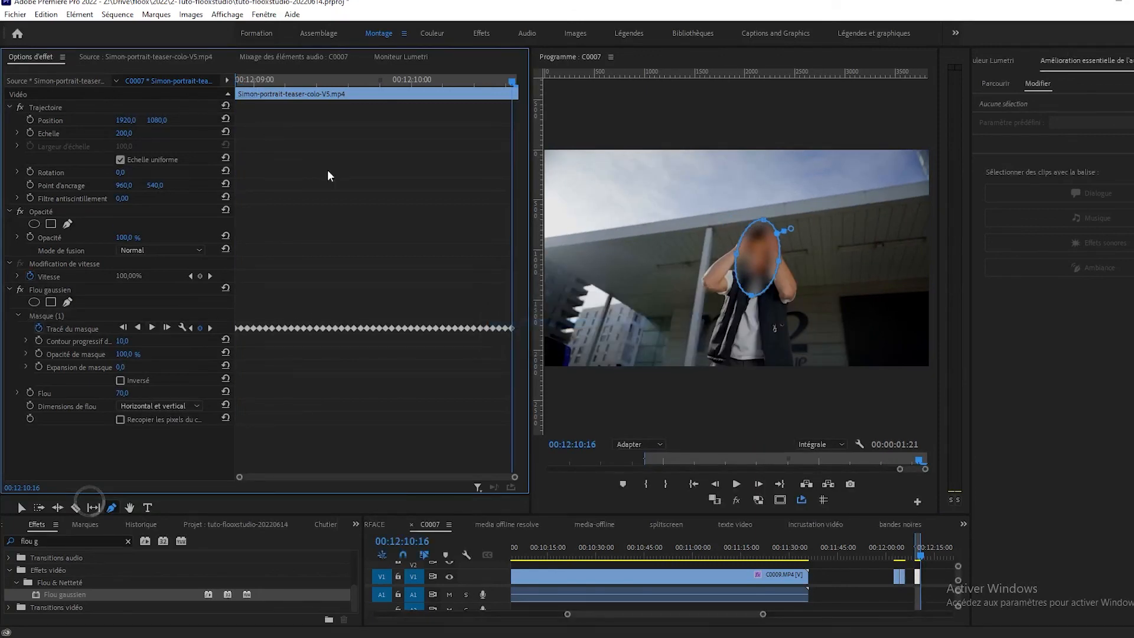
Play the tracked clip and step through its frames to check that the blur mask follows the face
{"action": "key", "text": "space"}
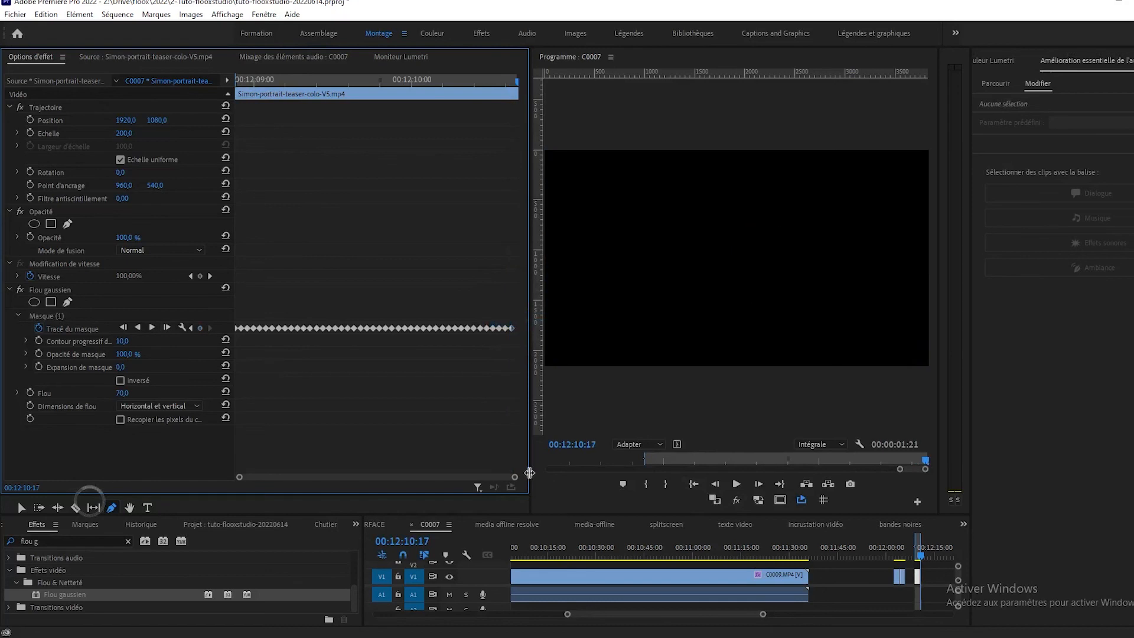
{"action": "key", "text": "space"}
{"action": "key", "text": "space"}
{"action": "key", "text": "Right"}
{"action": "key", "text": "Right"}
{"action": "key", "text": "Right"}
{"action": "key", "text": "Right"}
{"action": "key", "text": "Right"}
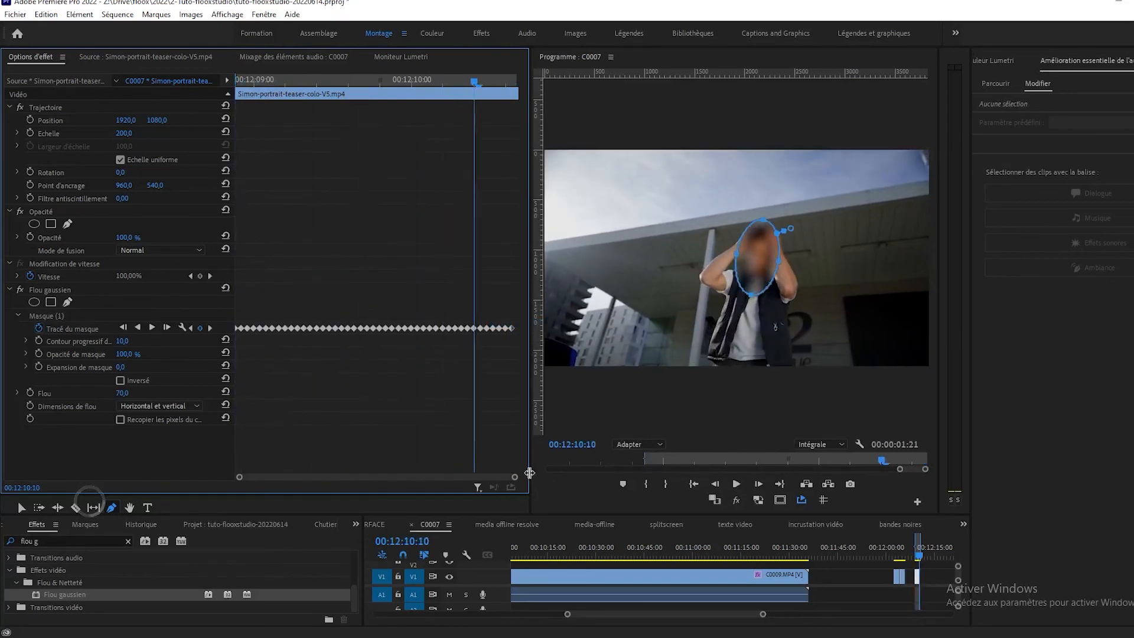